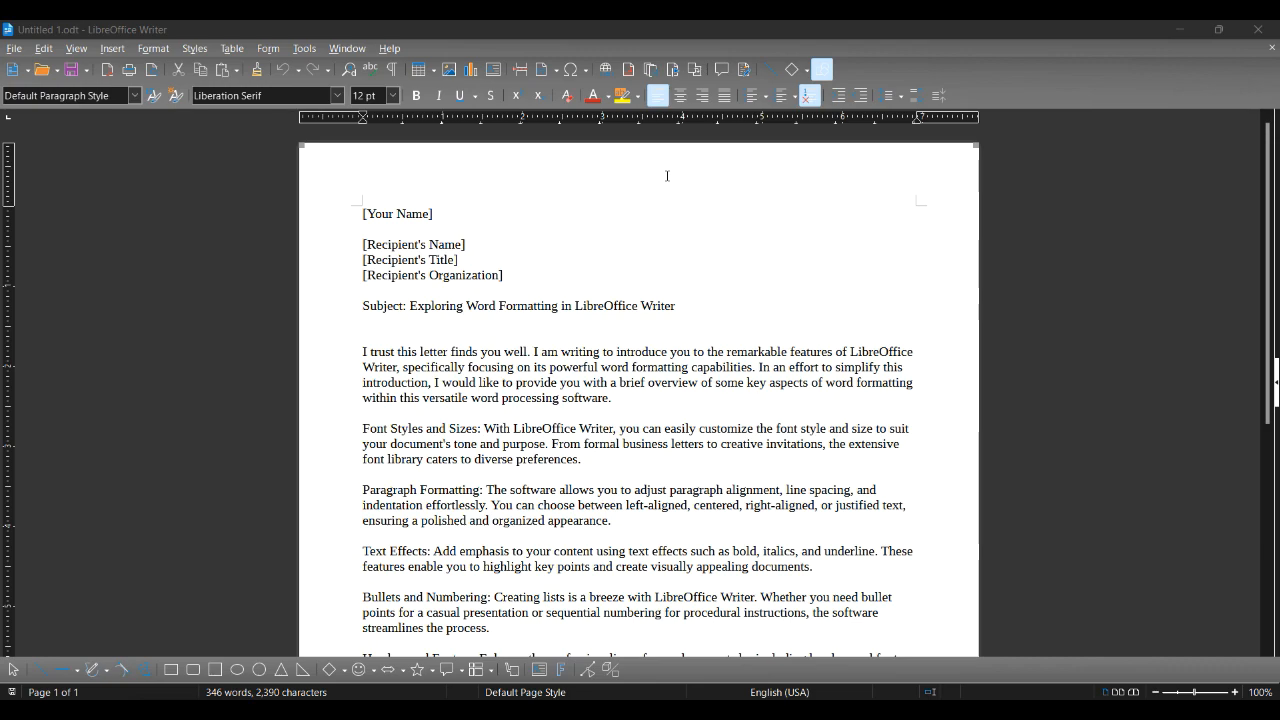
Look through the whole letter, from the sender and recipient placeholders to the closing, to review its unformatted text.
scroll(668, 177, "down", 5)
scroll(690, 394, "down", 3)
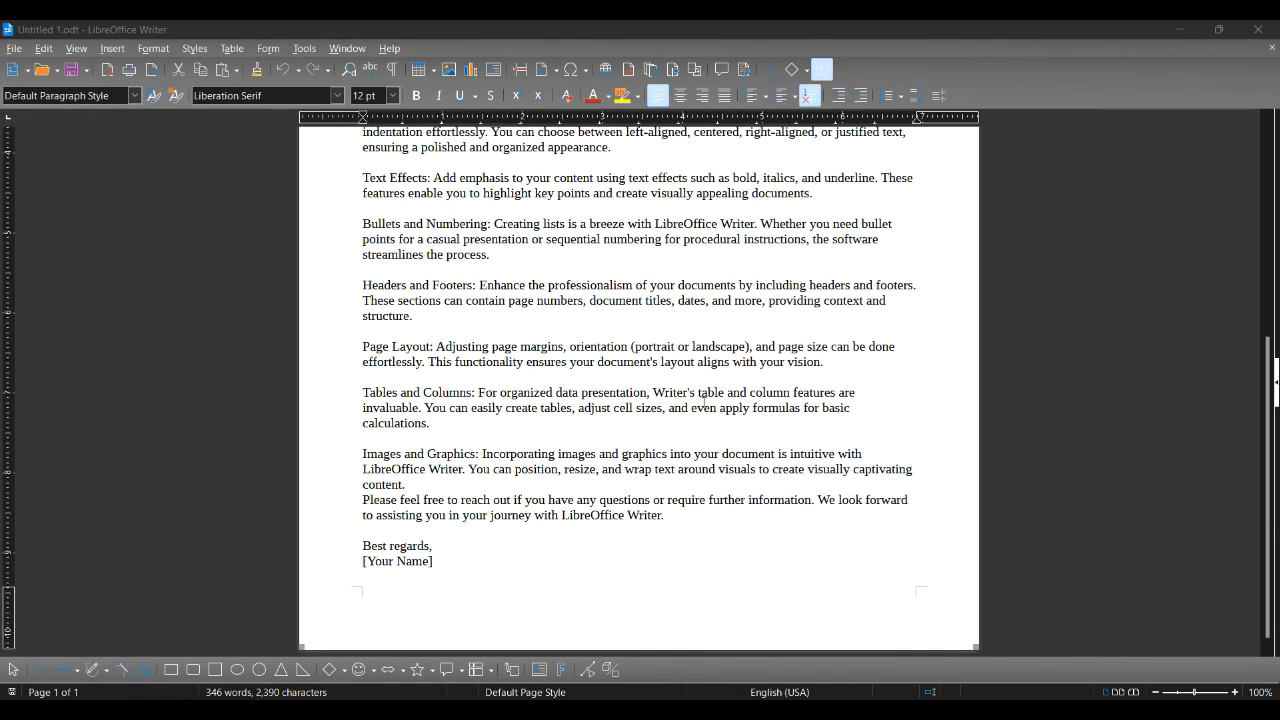
scroll(690, 394, "up", 8)
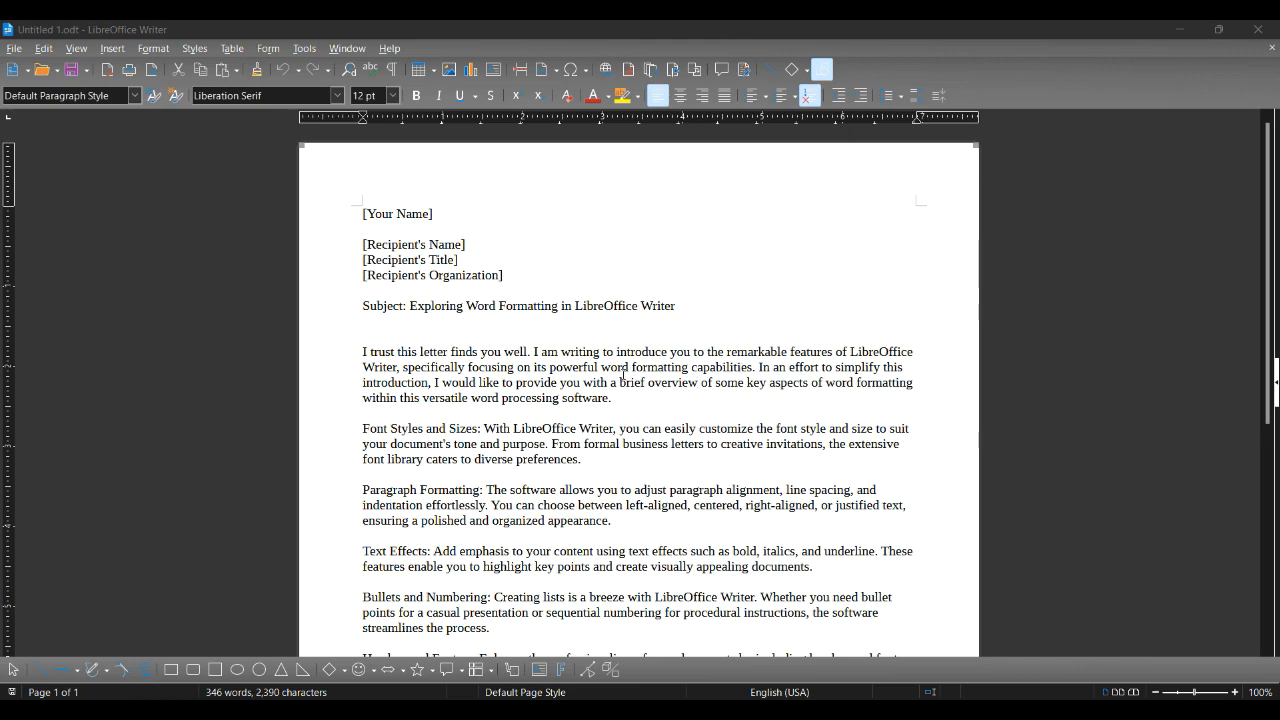
scroll(623, 375, "down", 7)
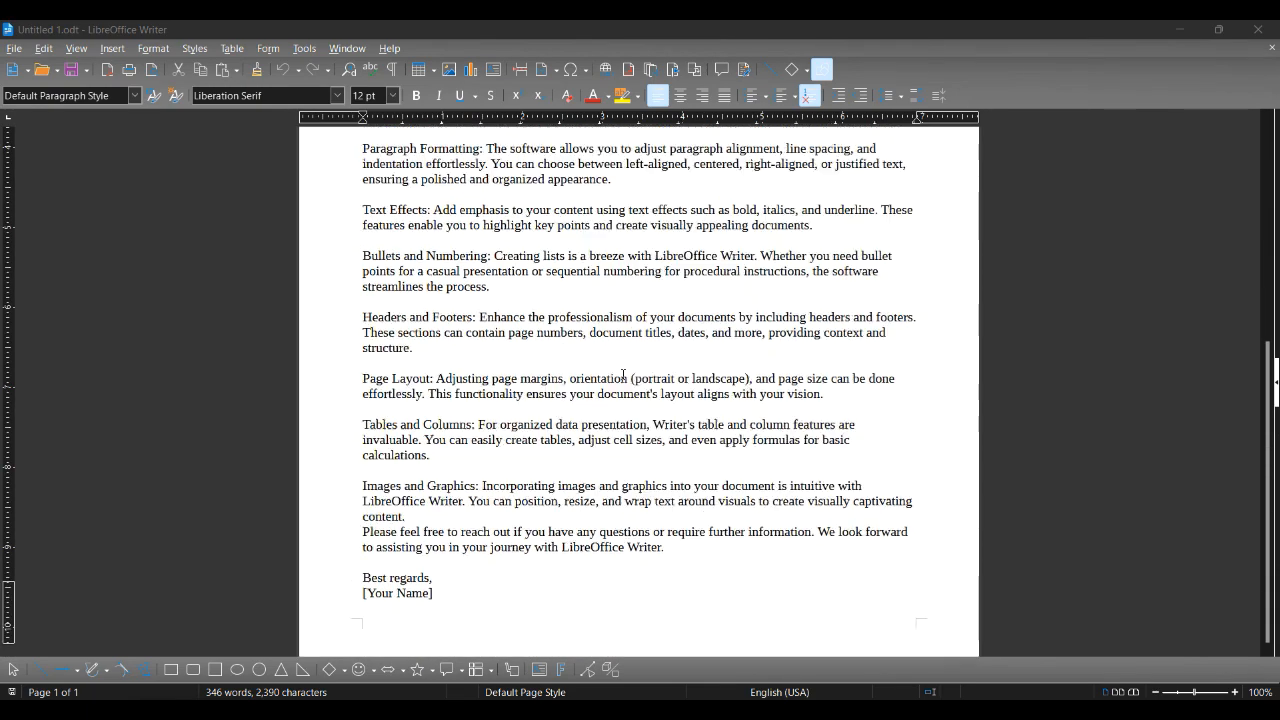
scroll(623, 375, "up", 7)
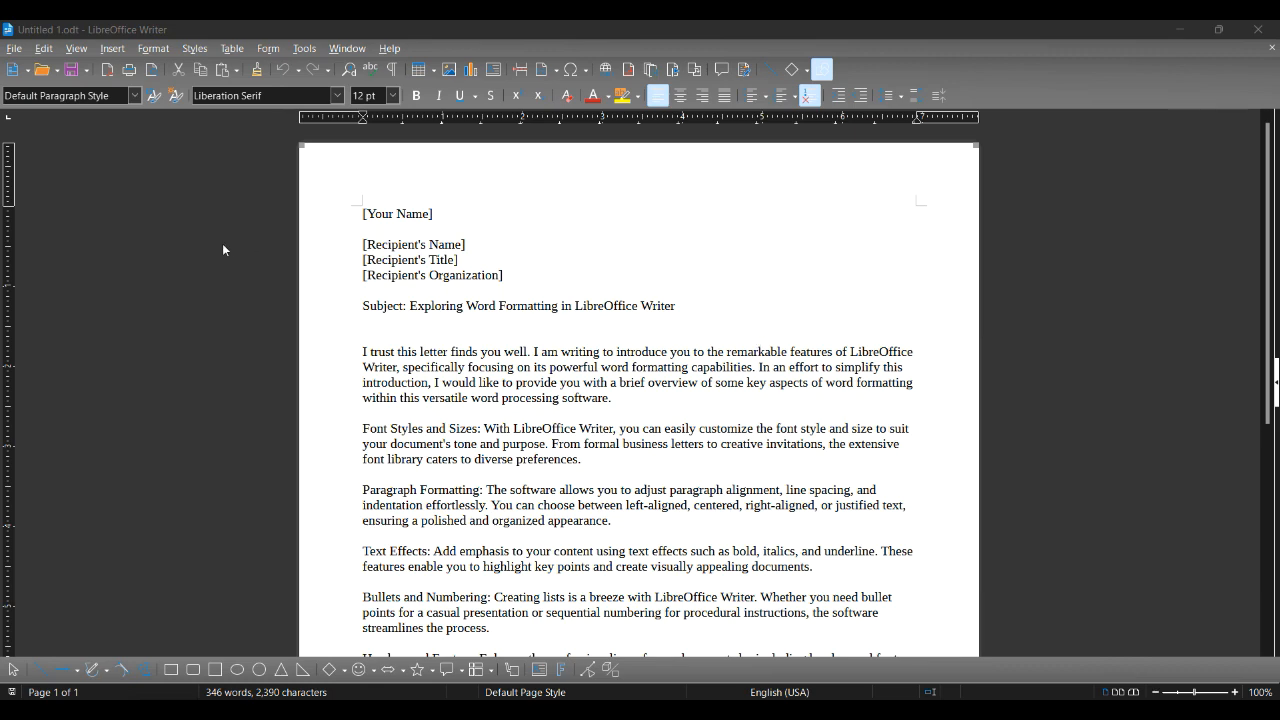
scroll(400, 513, "down", 7)
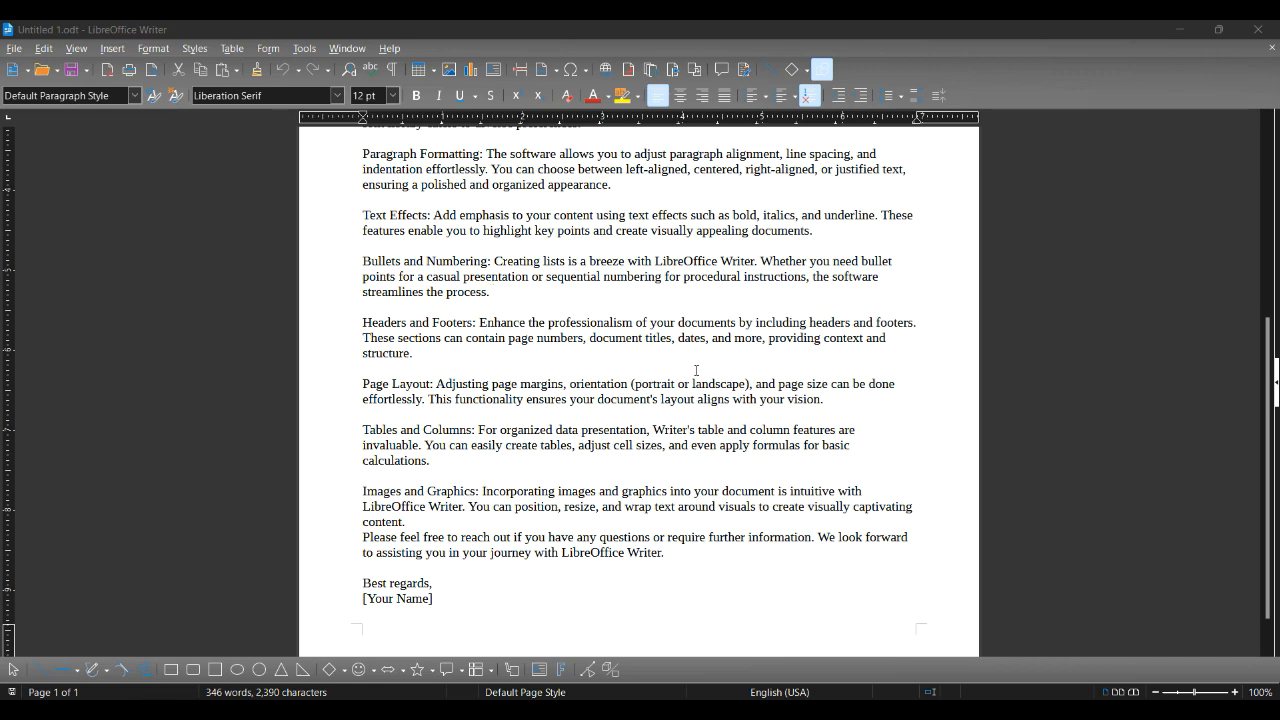
scroll(772, 370, "up", 6)
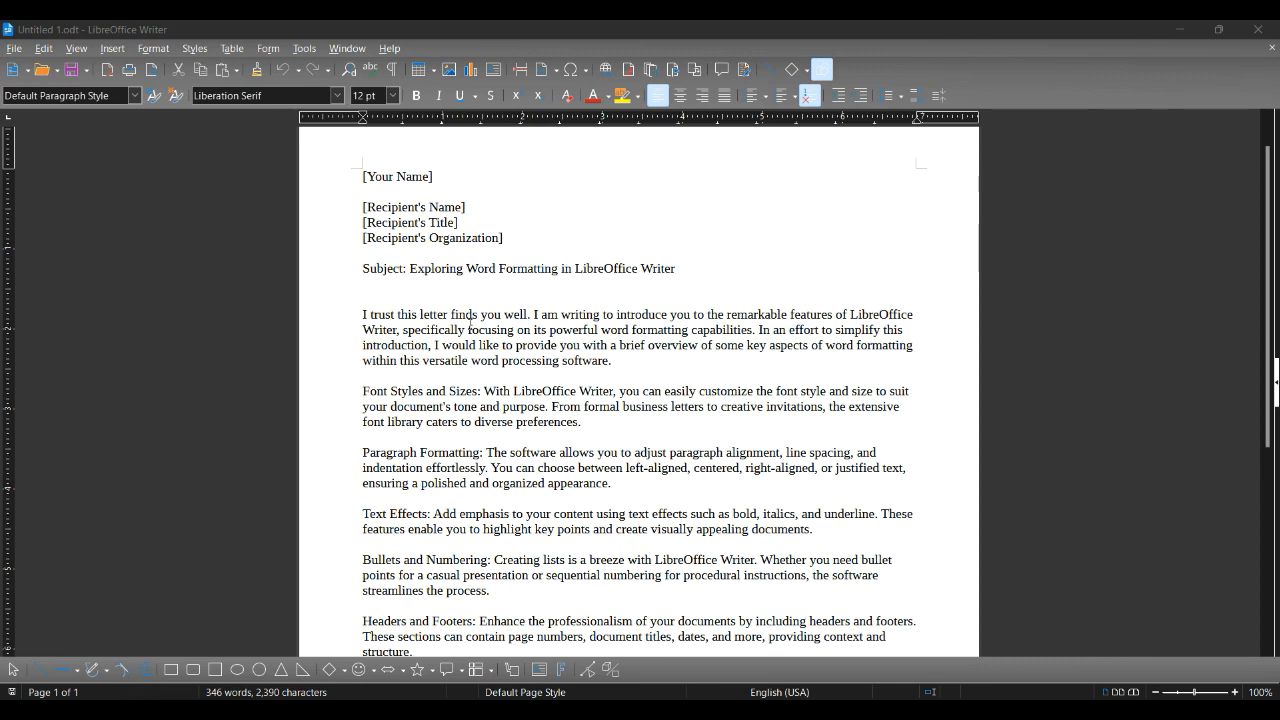
left_click_drag(372, 314, 451, 330)
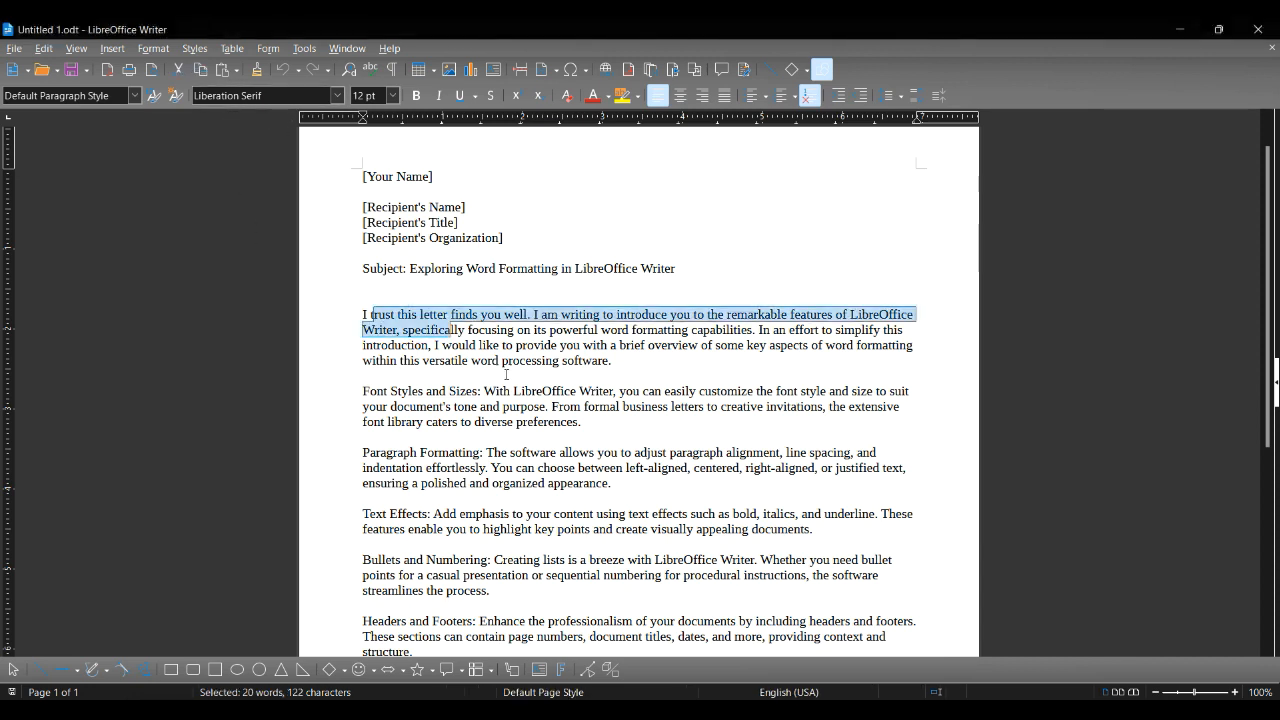
left_click(562, 360)
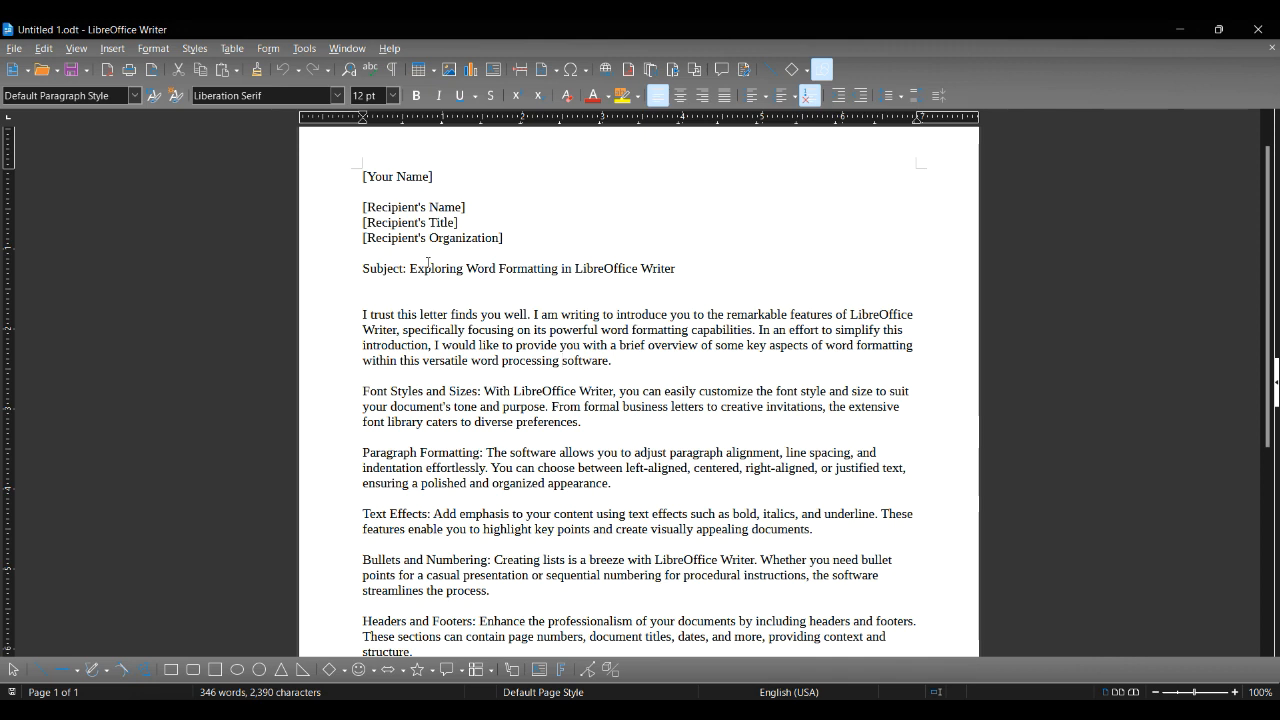
Set the font of the entire letter, from the first line through the closing signature, to Times New Roman.
left_click(364, 176)
left_click_drag(364, 176, 462, 184)
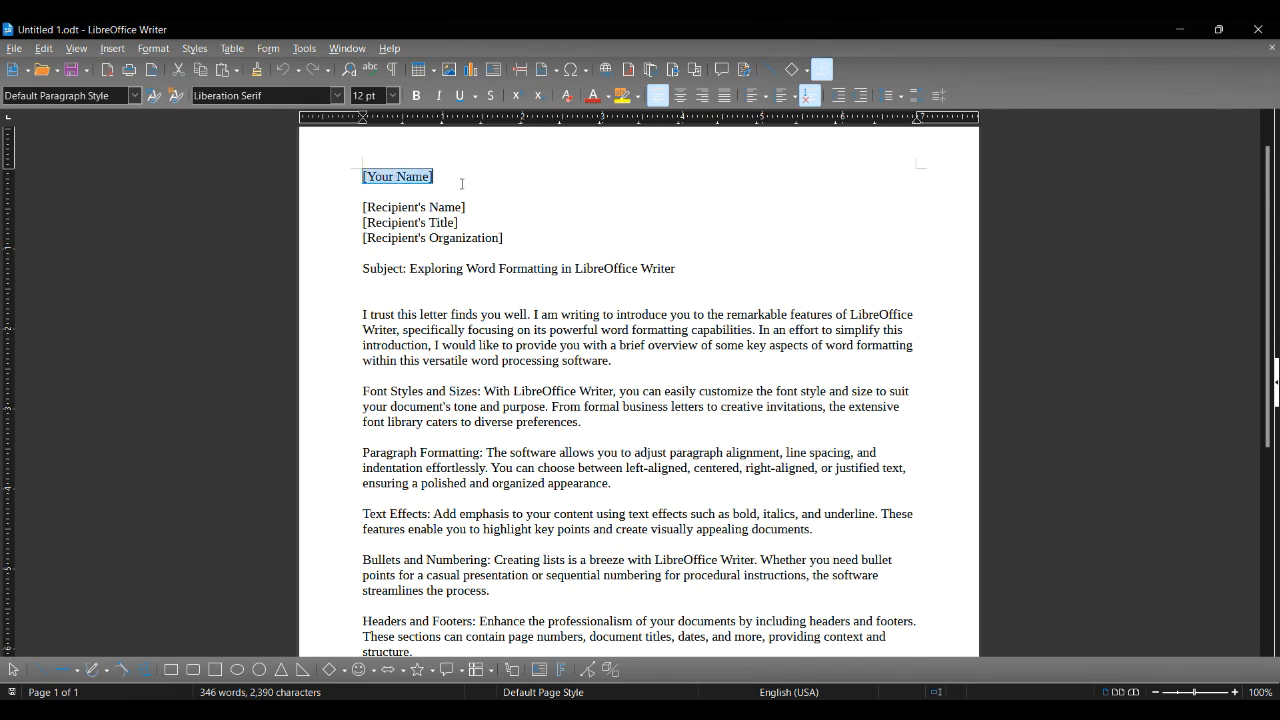
left_click_drag(462, 184, 923, 646)
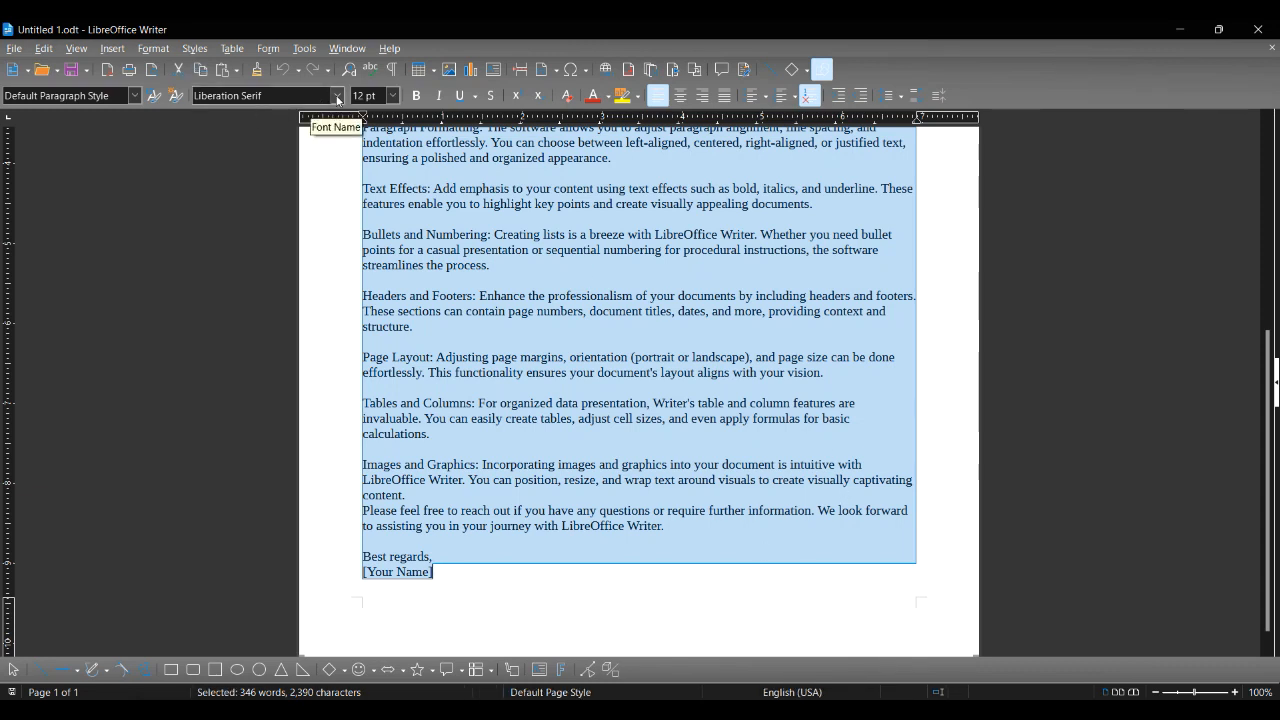
left_click(337, 97)
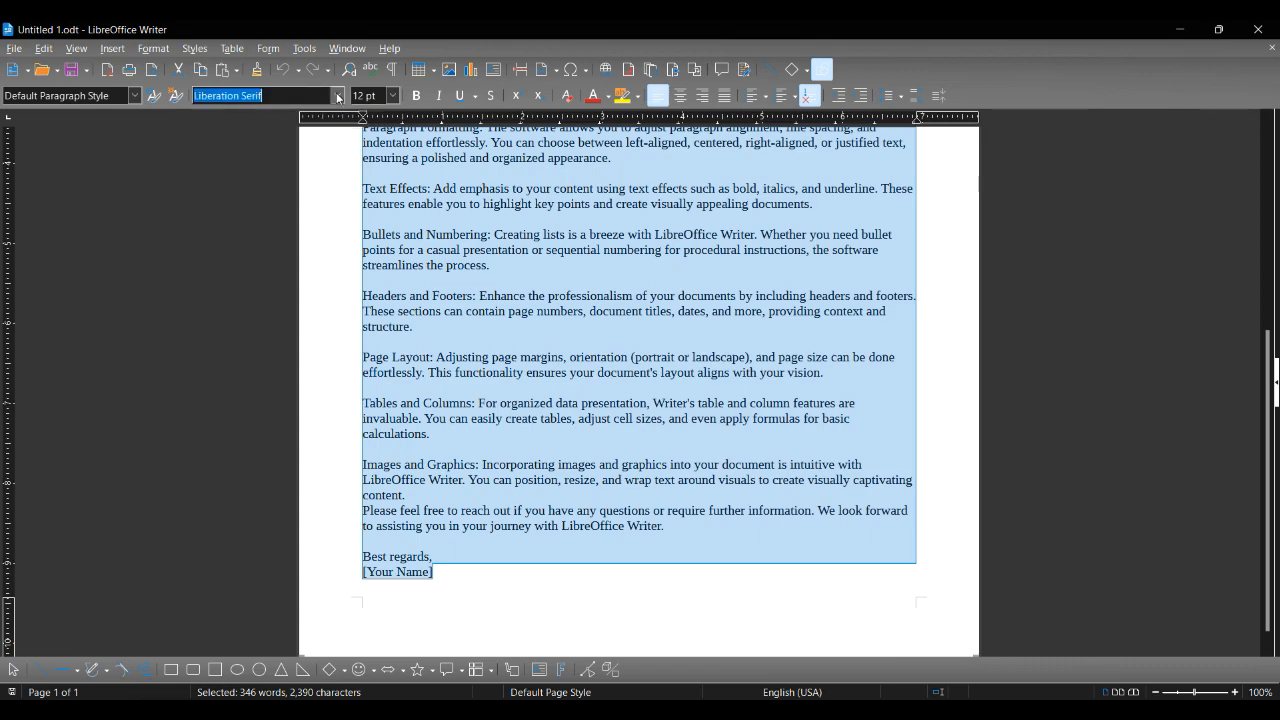
scroll(333, 326, "down", 8)
scroll(333, 326, "down", 20)
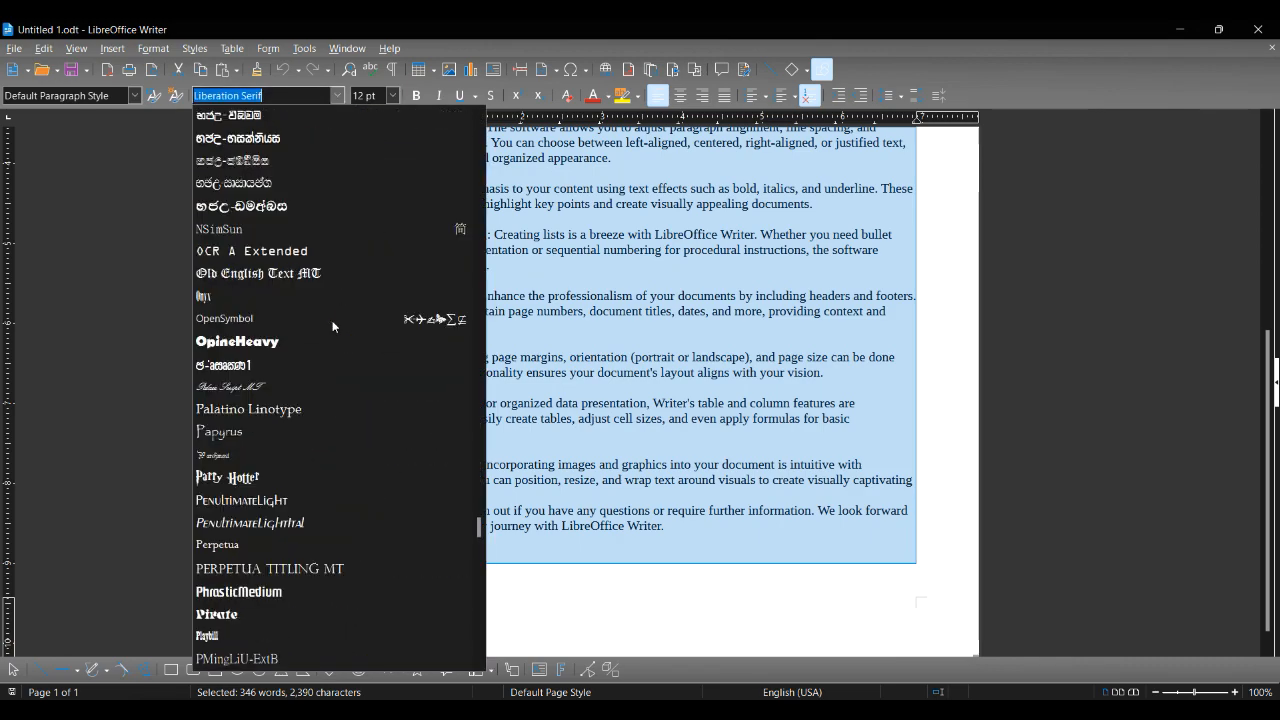
scroll(333, 326, "down", 20)
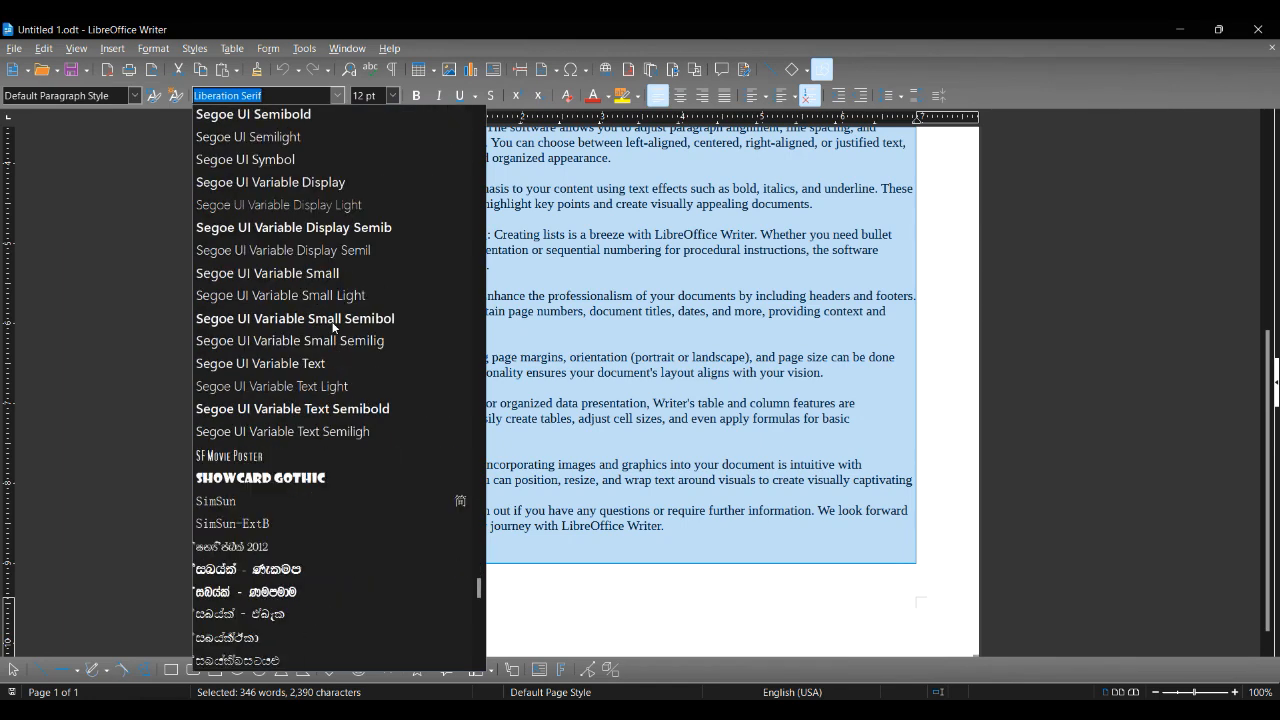
scroll(333, 326, "down", 20)
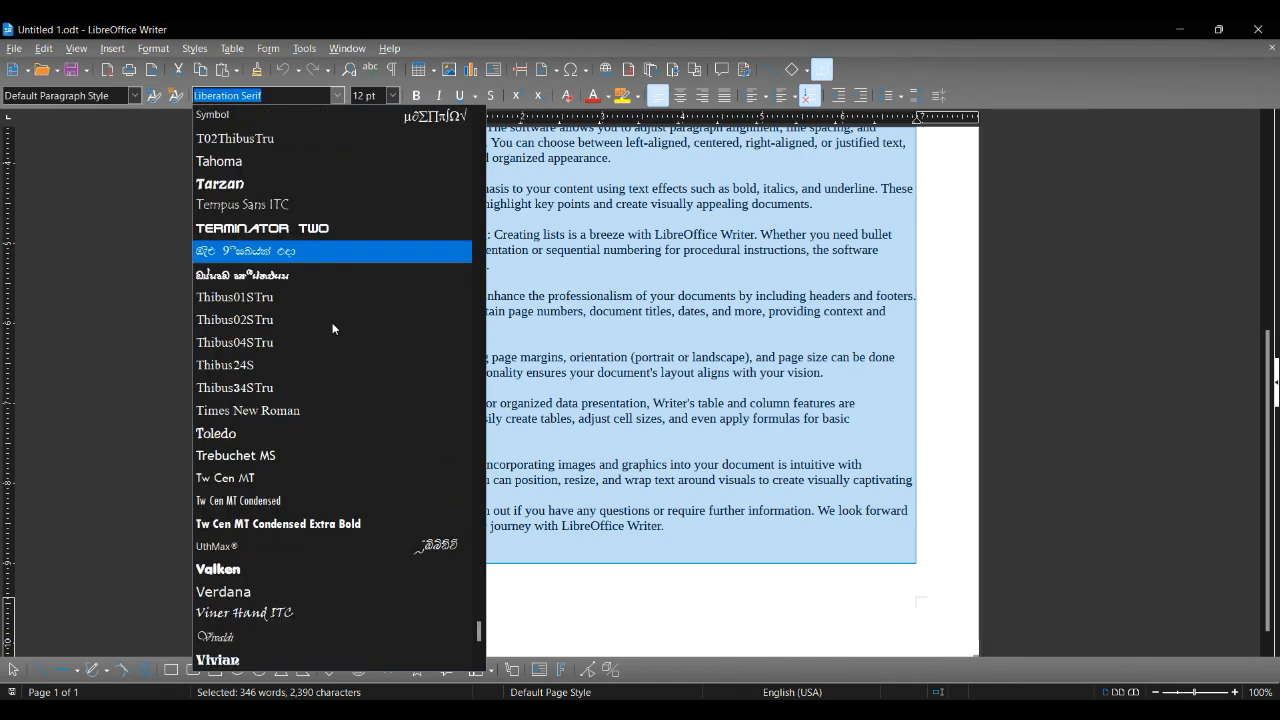
scroll(333, 326, "down", 2)
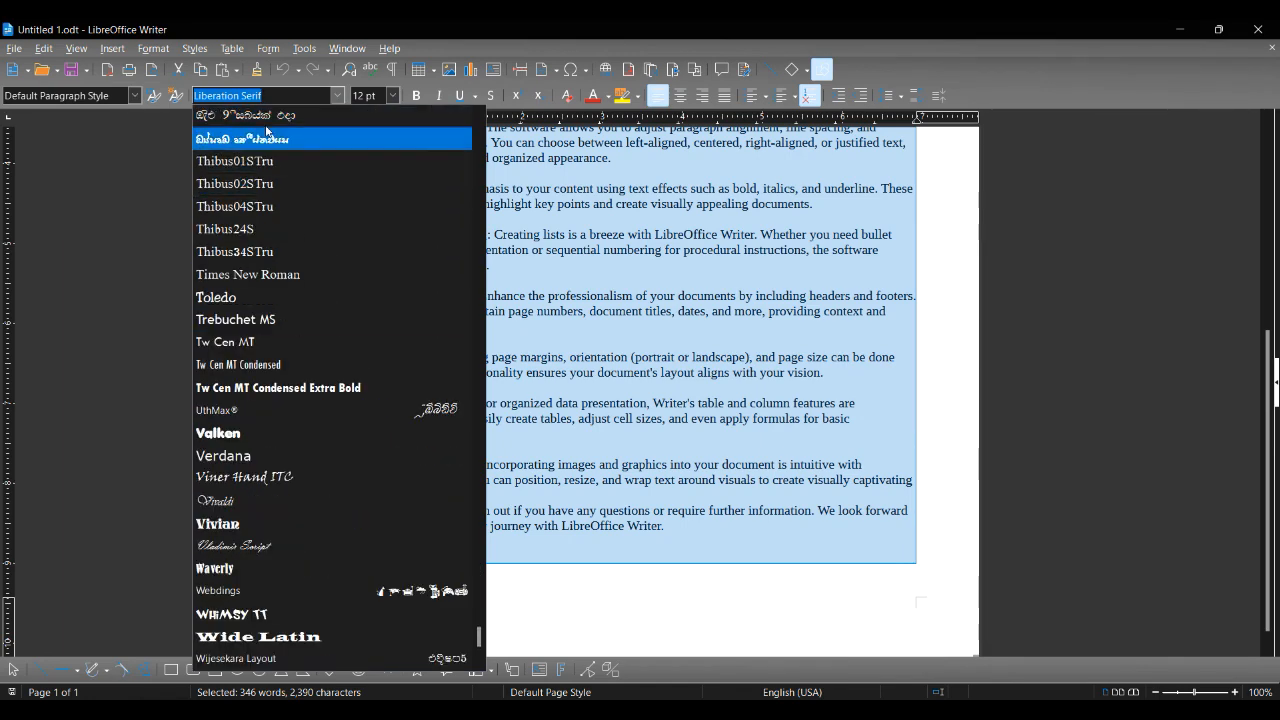
left_click(272, 276)
left_click(836, 458)
Try the Algerian font on the three recipient placeholder lines and undo the font change.
scroll(600, 400, "up", 7)
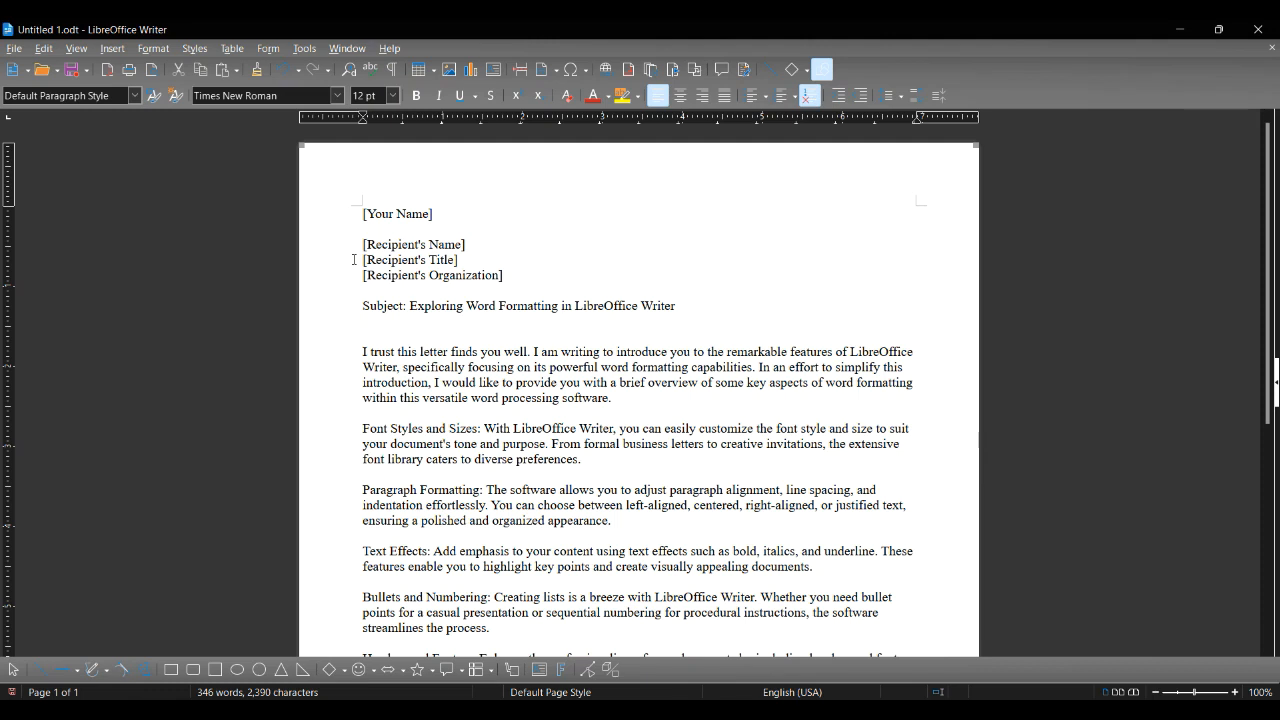
left_click_drag(362, 243, 503, 276)
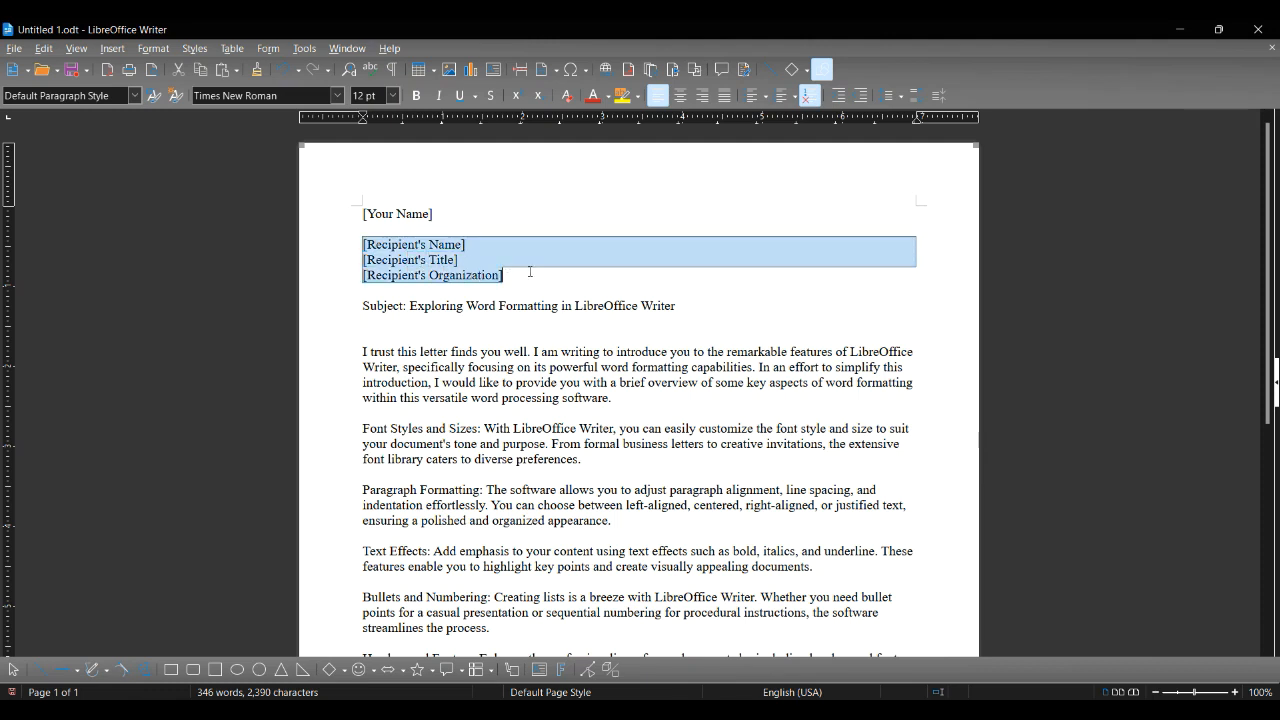
left_click(337, 95)
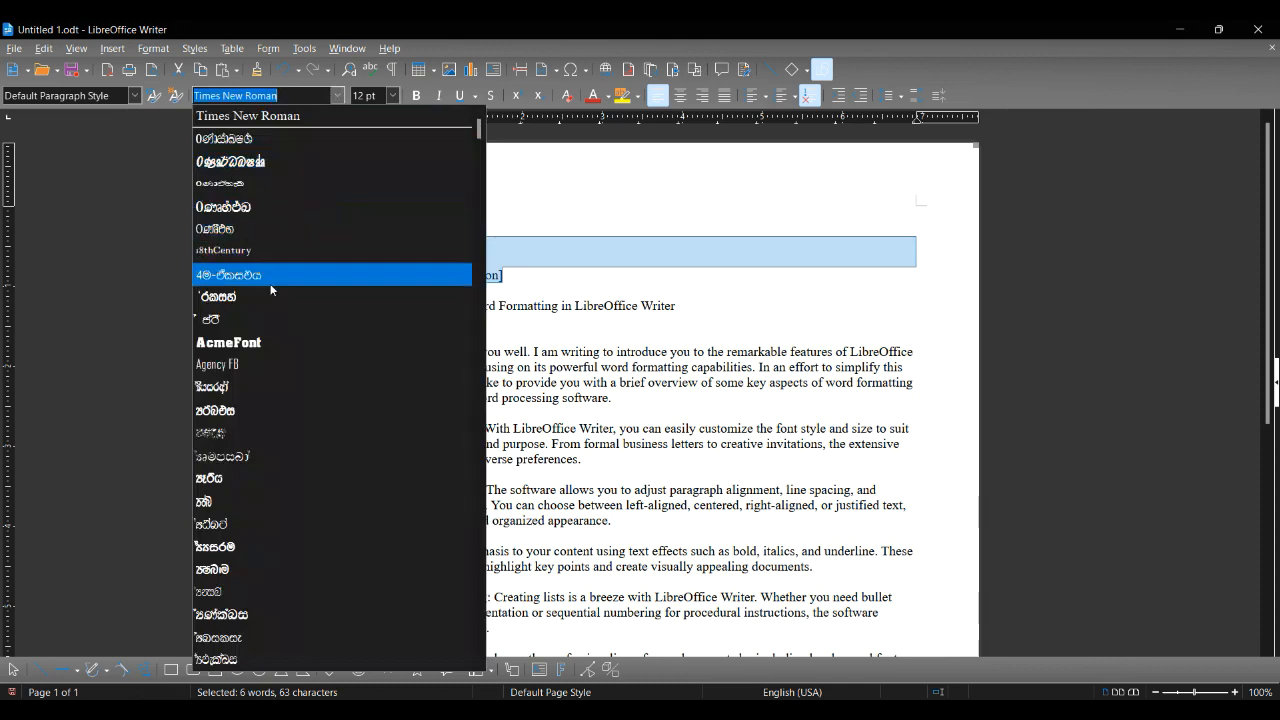
scroll(292, 388, "down", 2)
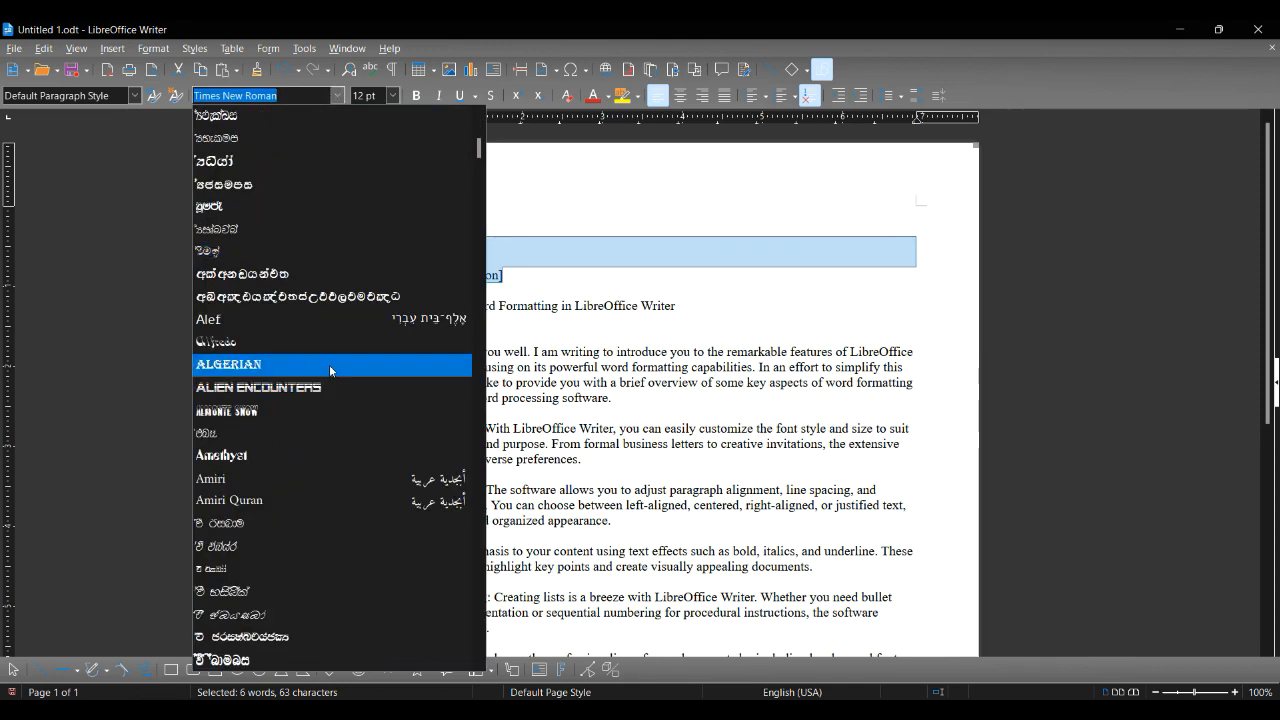
scroll(317, 322, "down", 1)
left_click(317, 298)
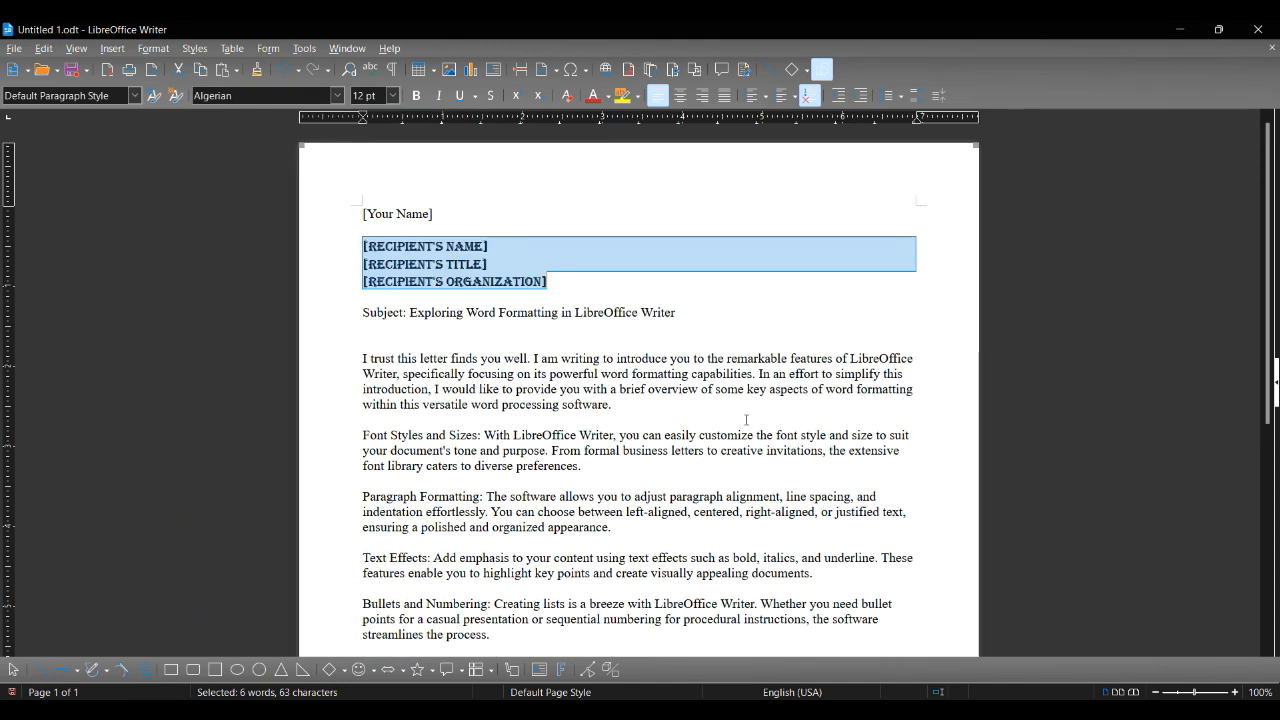
key("ctrl+z")
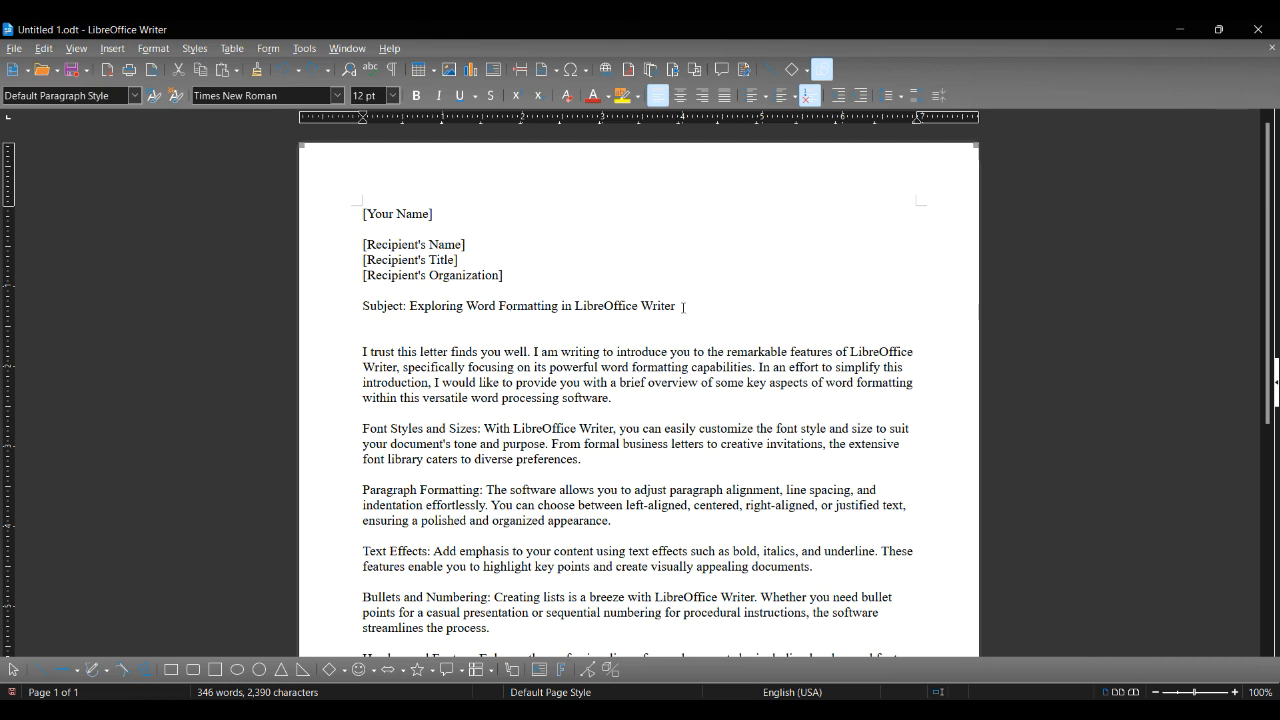
Set the font size of the subject line "Subject: Exploring Word Formatting in LibreOffice Writer" to 13 pt.
left_click_drag(680, 306, 362, 306)
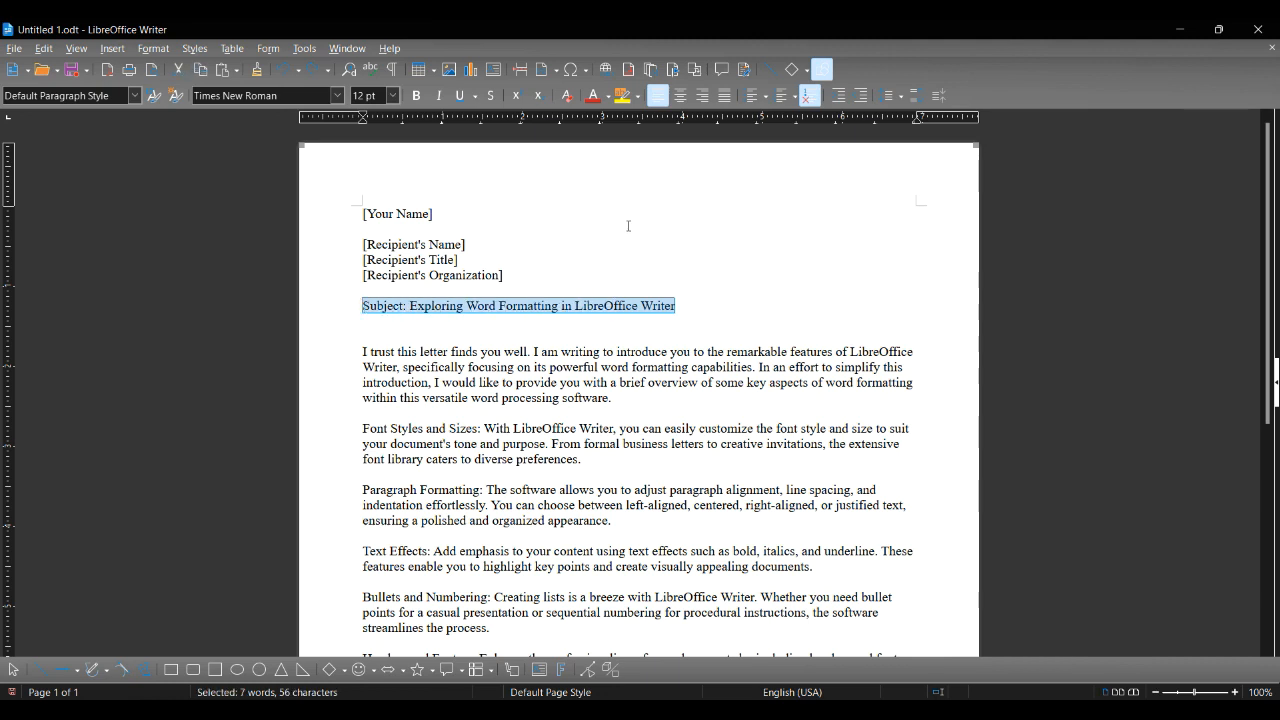
left_click(393, 96)
left_click(366, 224)
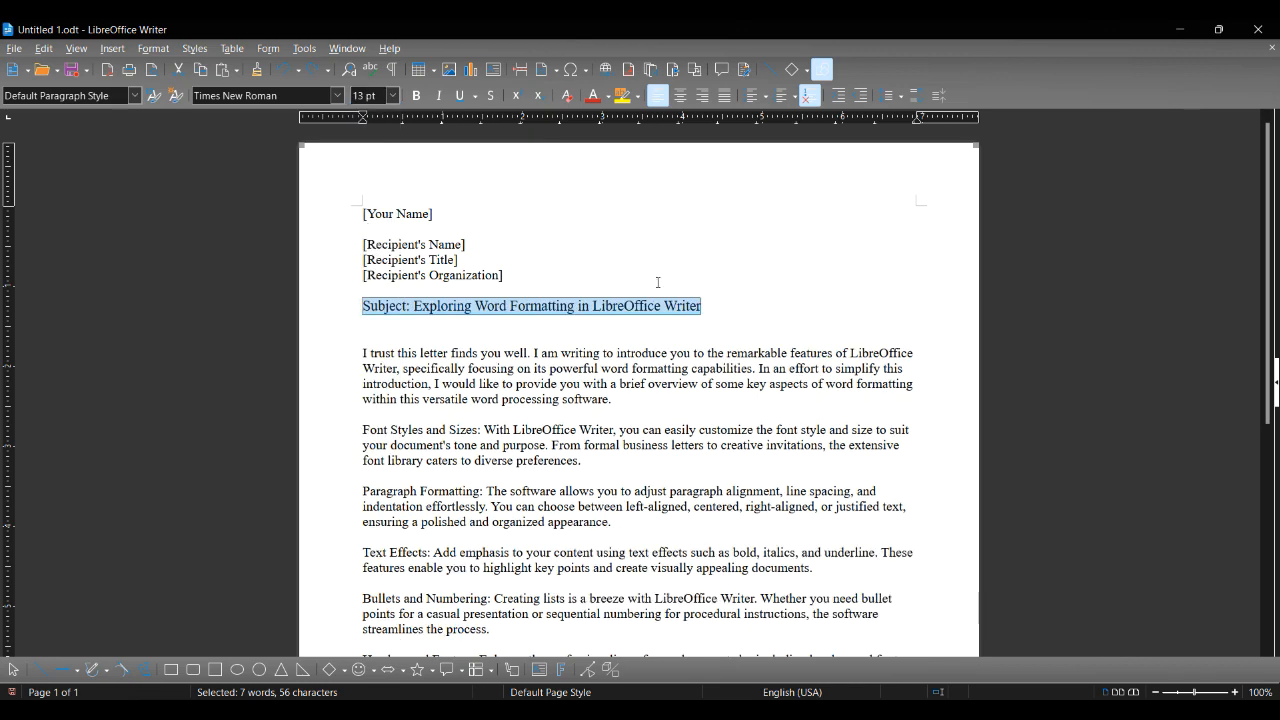
left_click(760, 302)
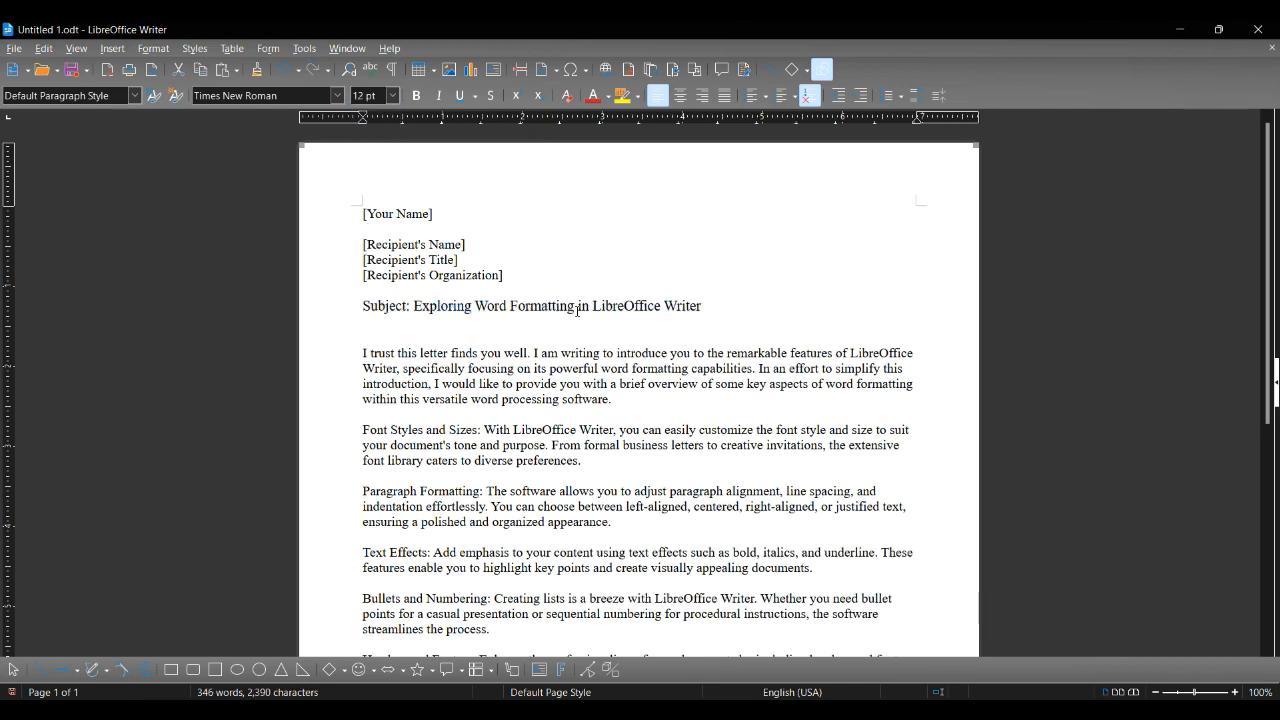
Look over the letter's layout, comparing the subject line with the body paragraphs and the address lines at the start.
scroll(786, 372, "down", 8)
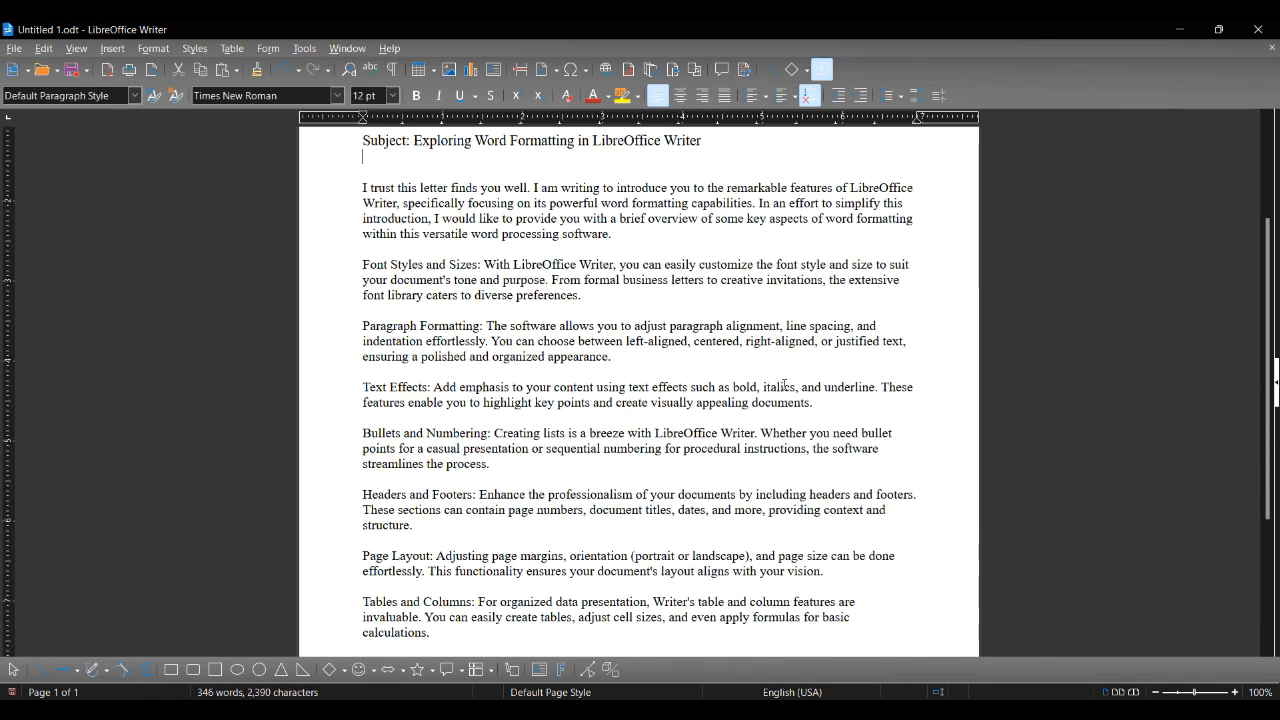
scroll(784, 384, "up", 6)
scroll(784, 384, "up", 2)
scroll(784, 384, "down", 10)
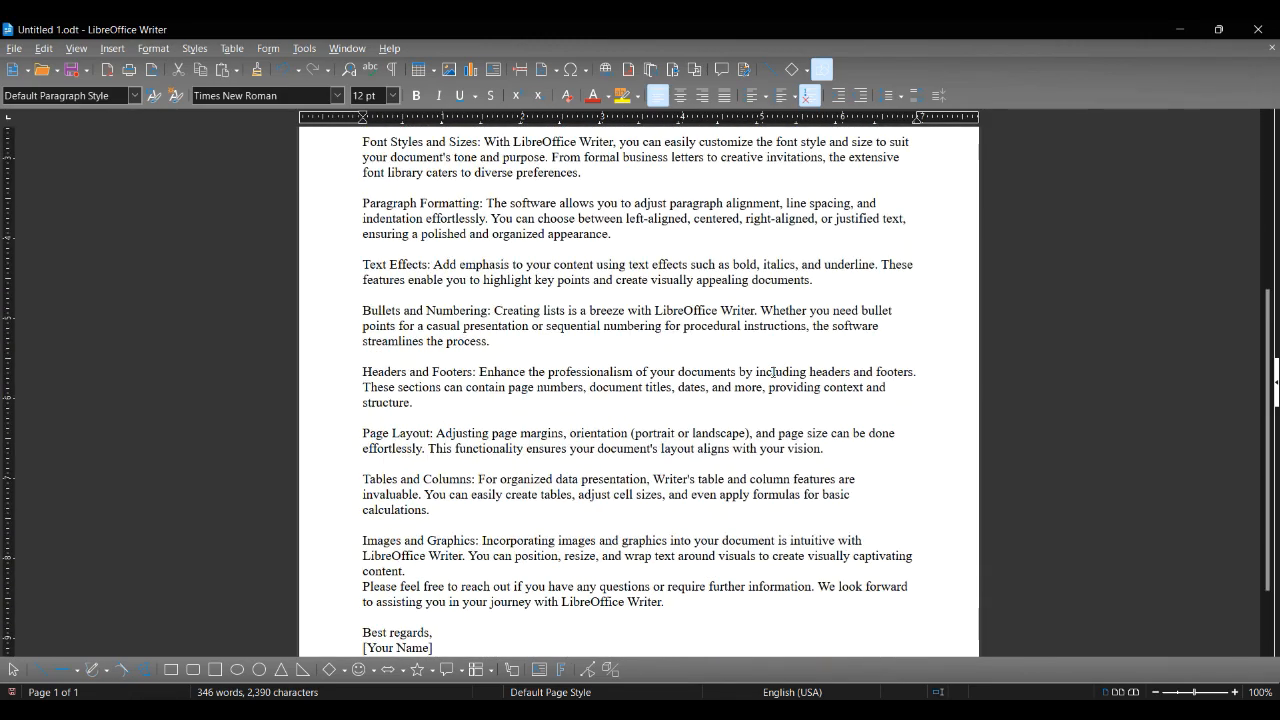
scroll(778, 380, "up", 6)
scroll(778, 380, "up", 3)
scroll(760, 382, "down", 4)
scroll(729, 384, "up", 4)
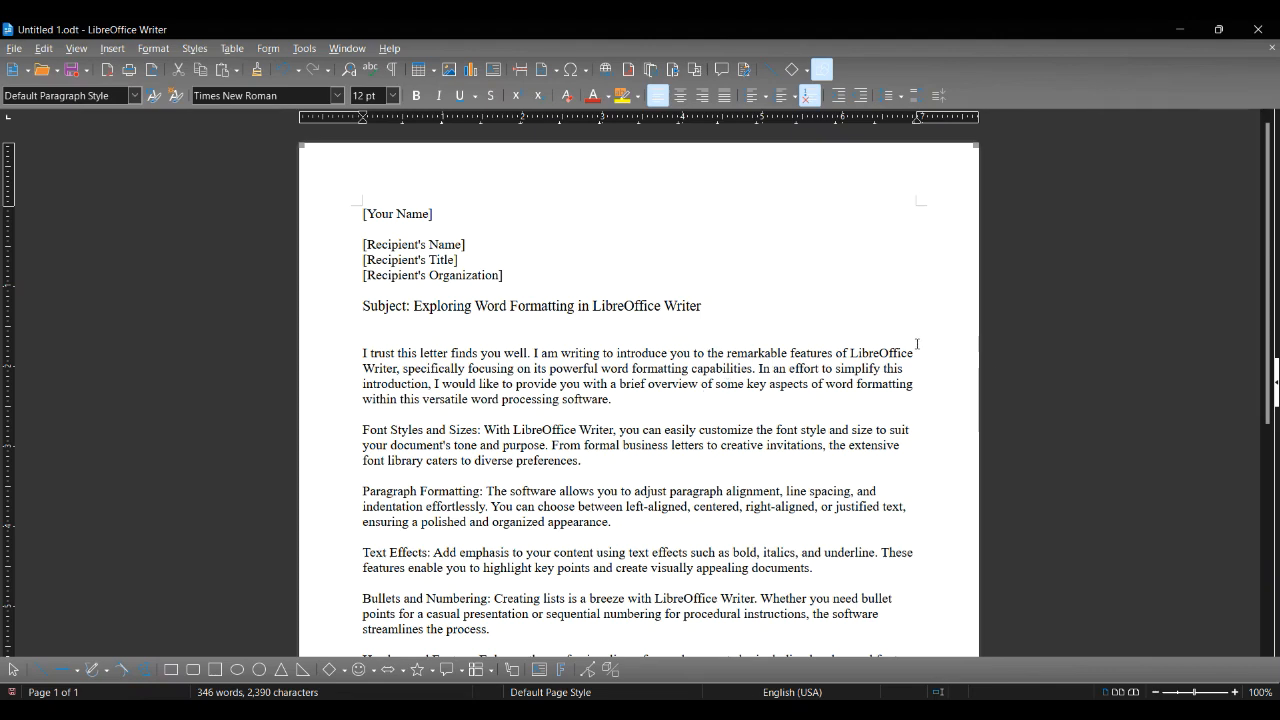
scroll(906, 314, "down", 3)
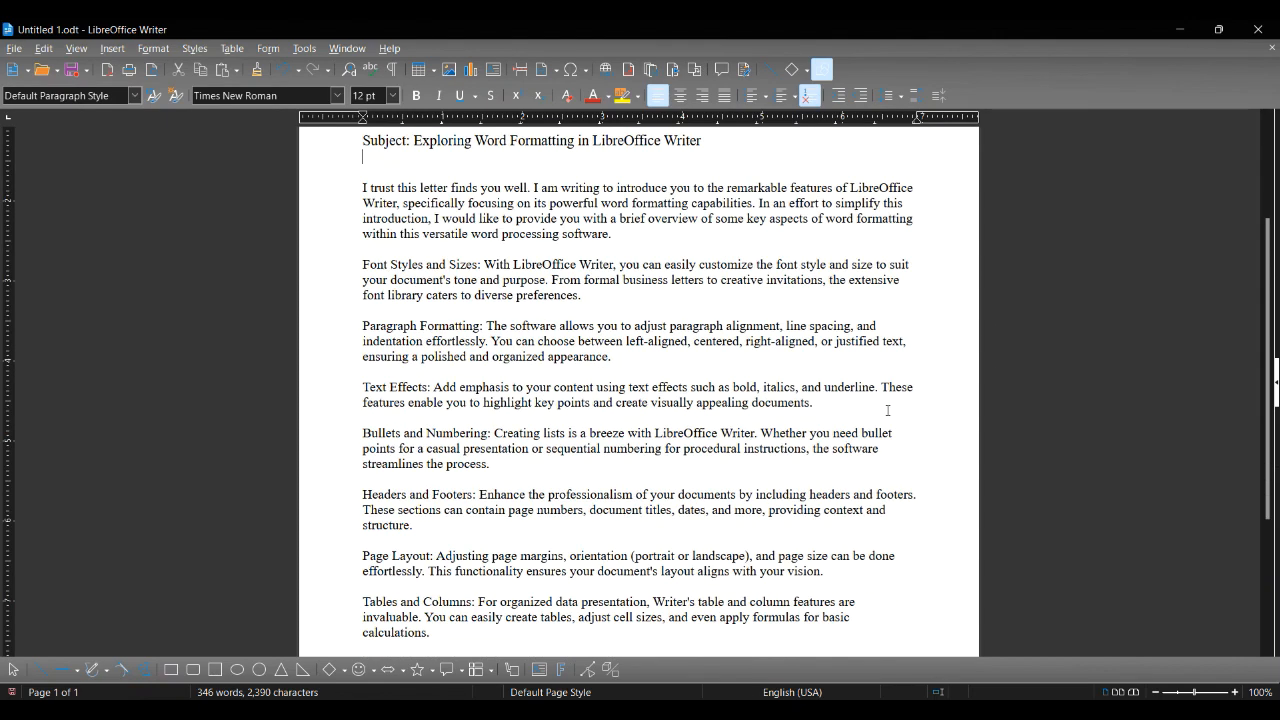
scroll(657, 316, "up", 3)
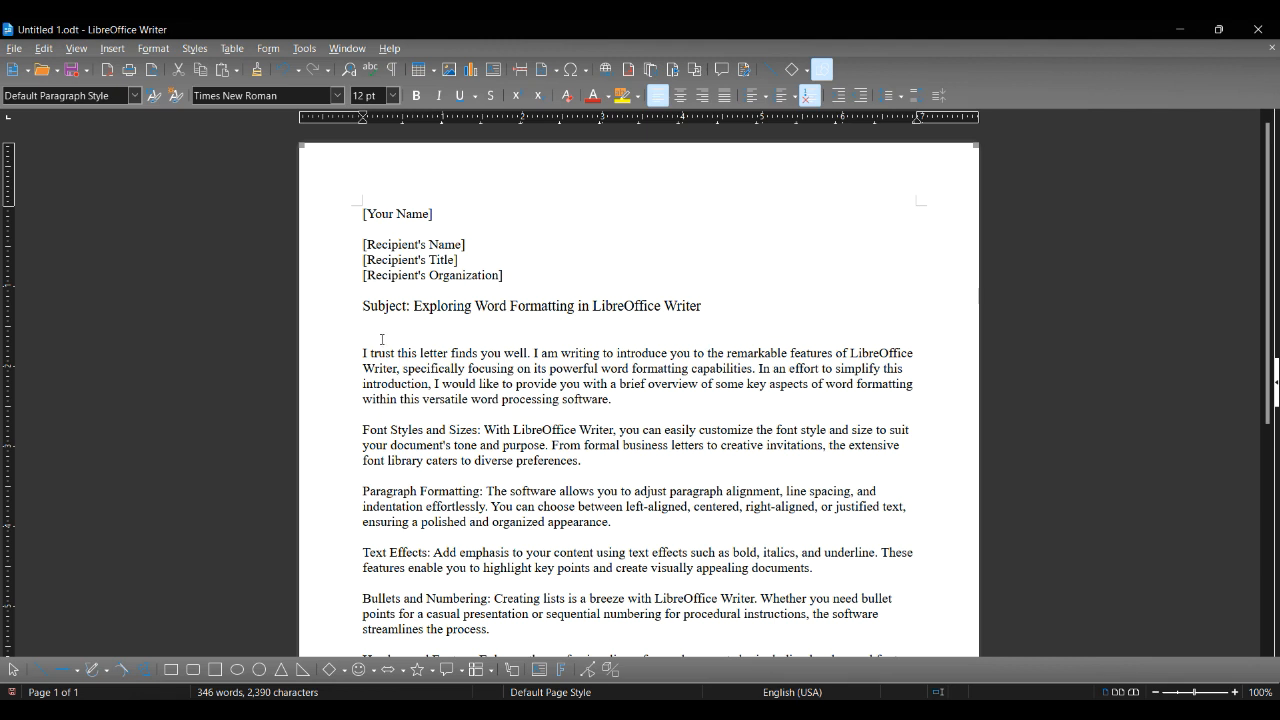
left_click_drag(360, 213, 648, 297)
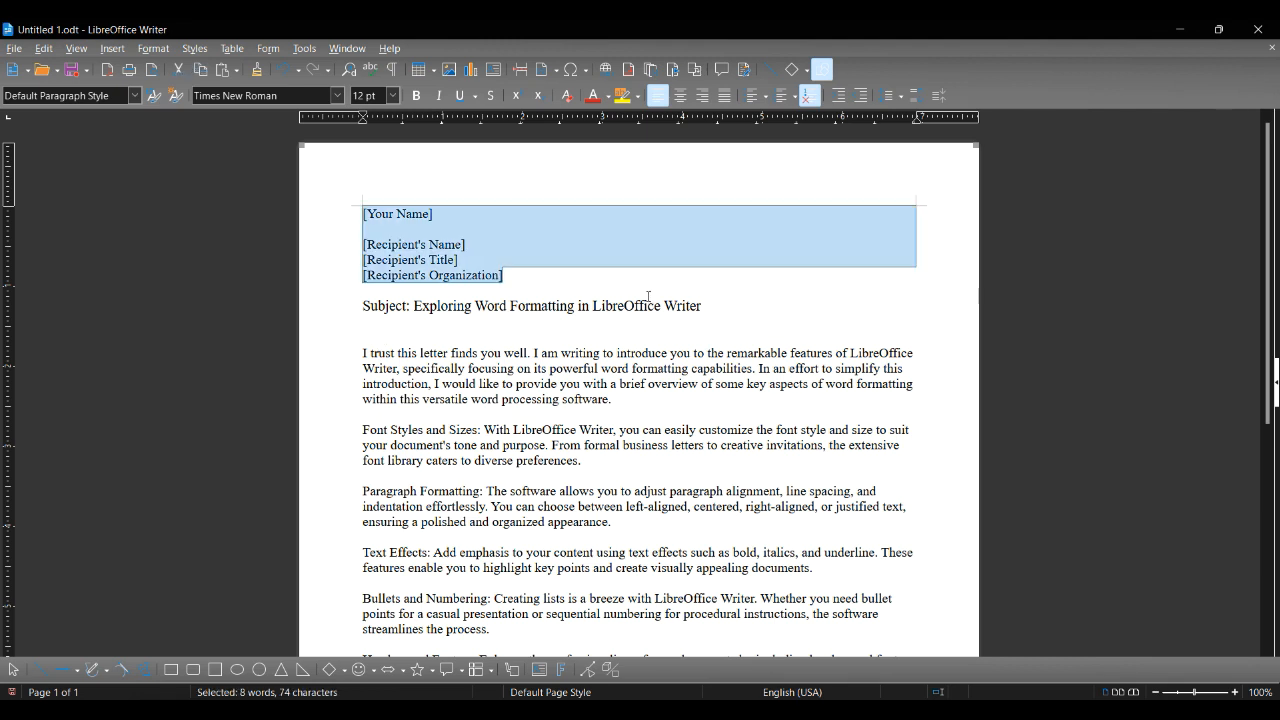
Delete the "Subject:" label in front of "Exploring Word Formatting in LibreOffice Writer".
left_click_drag(413, 306, 349, 307)
key("BackSpace")
Centre the title "Exploring Word Formatting in LibreOffice Writer" after trying right alignment and a right indent that is undone.
left_click_drag(652, 307, 351, 306)
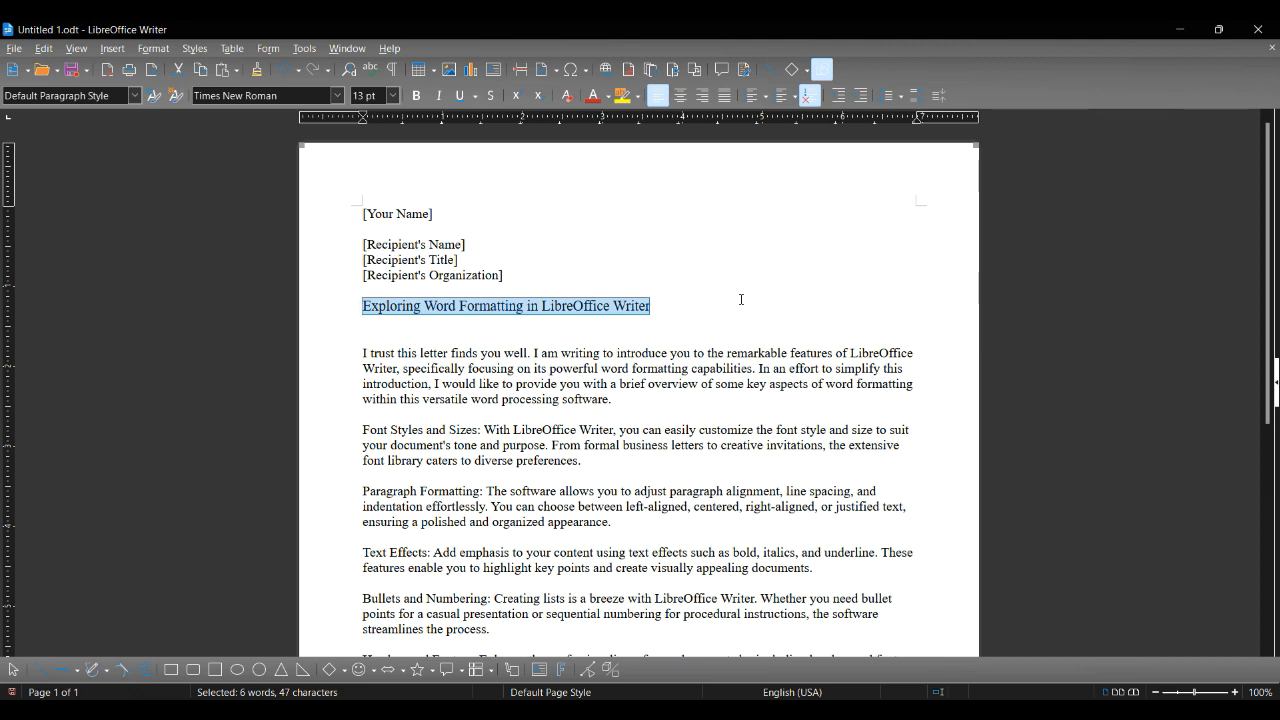
left_click(703, 96)
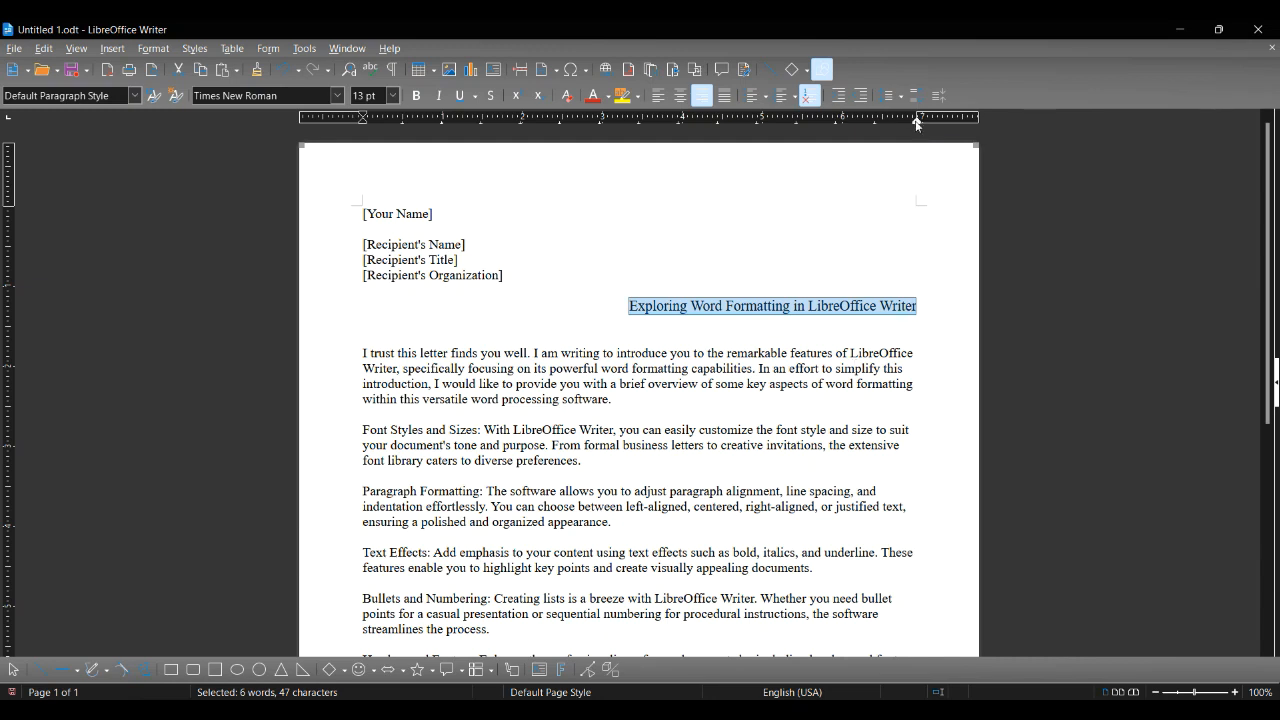
left_click_drag(916, 118, 895, 118)
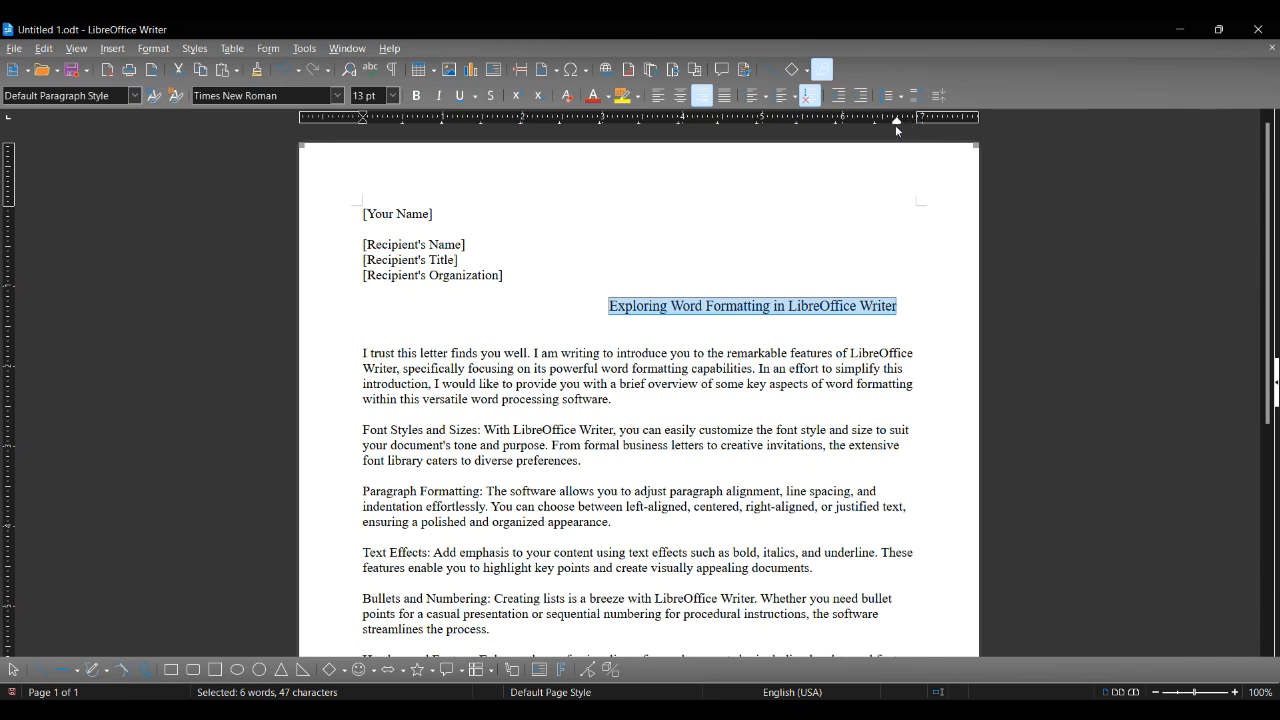
left_click(286, 69)
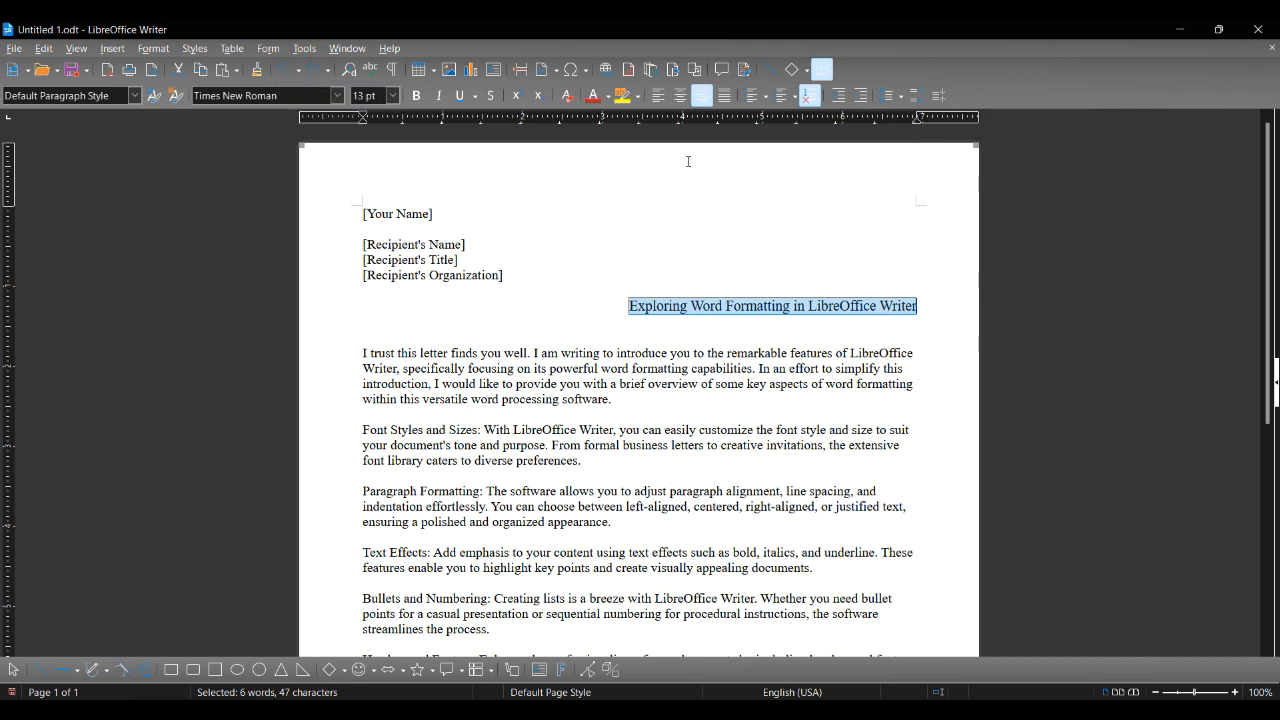
left_click(680, 97)
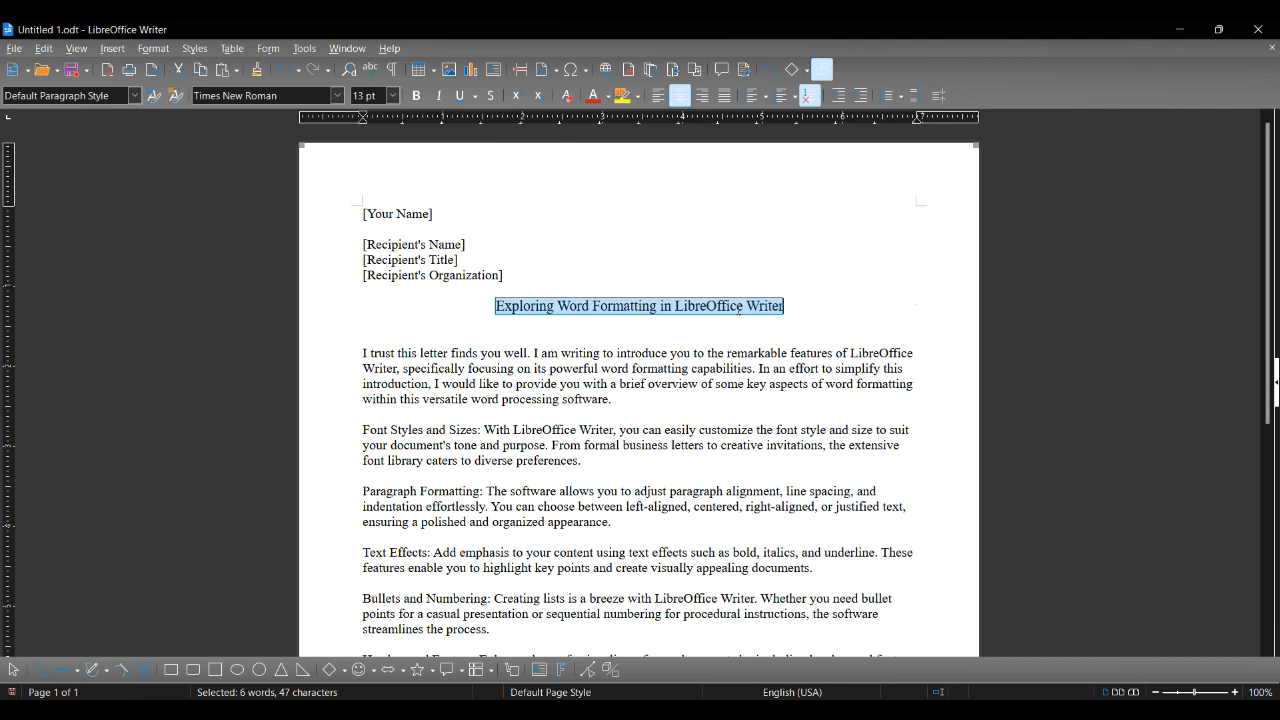
Make the title "Exploring Word Formatting in LibreOffice Writer" bold and keep the whole title selected.
left_click(416, 96)
key("End")
key("ctrl+shift+Left")
key("ctrl+shift+Left")
key("ctrl+shift+Left")
key("ctrl+shift+Left")
key("ctrl+shift+Left")
key("ctrl+shift+Left")
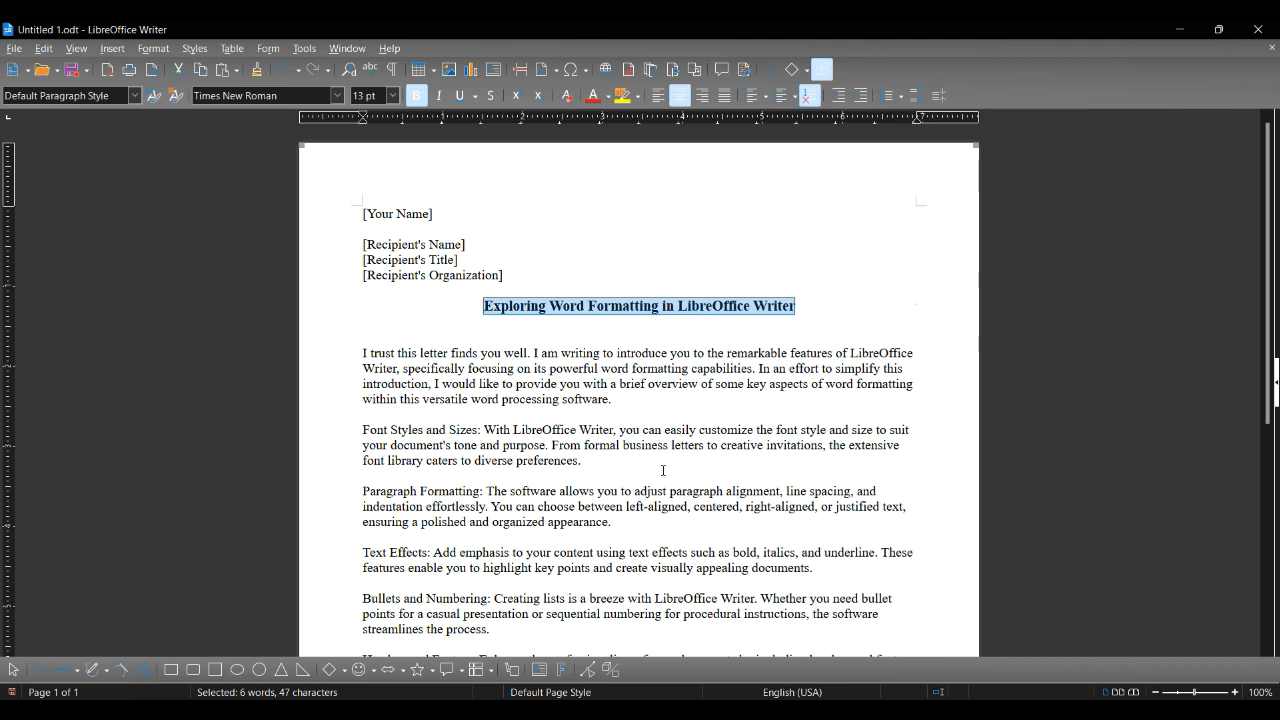
Underline the title with a single line and check the other available underline styles.
left_click(460, 96)
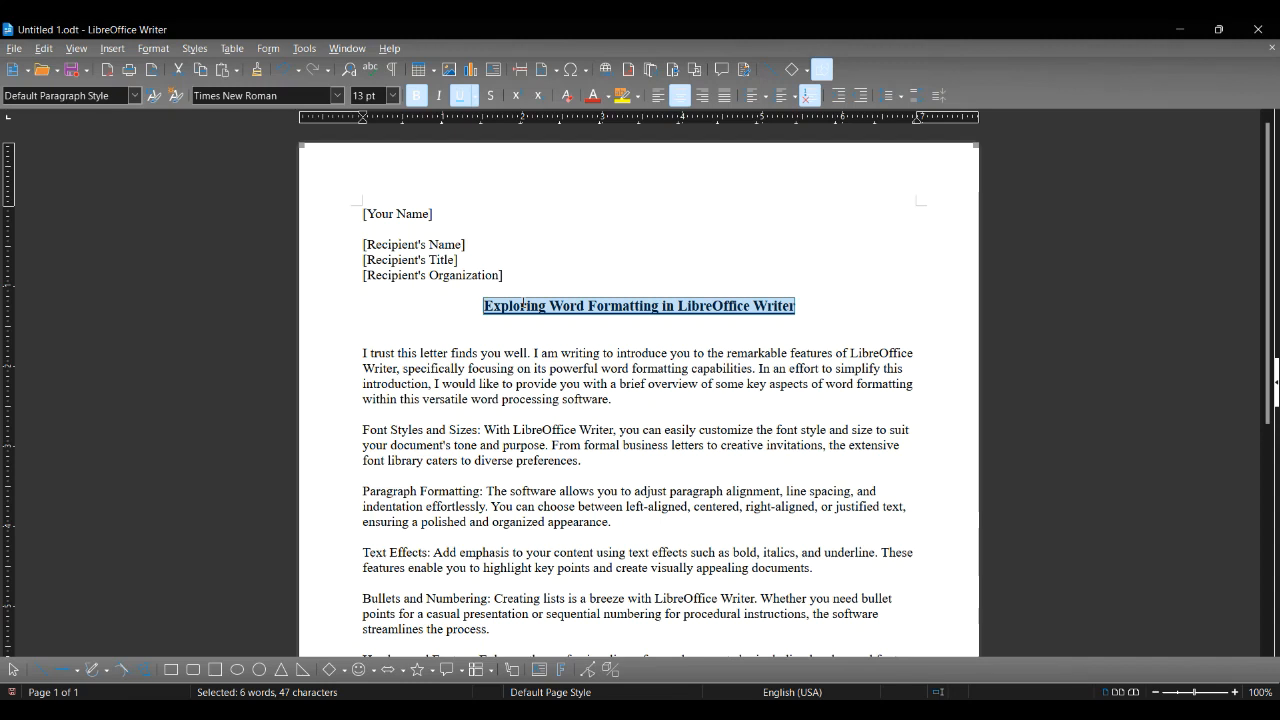
left_click(476, 96)
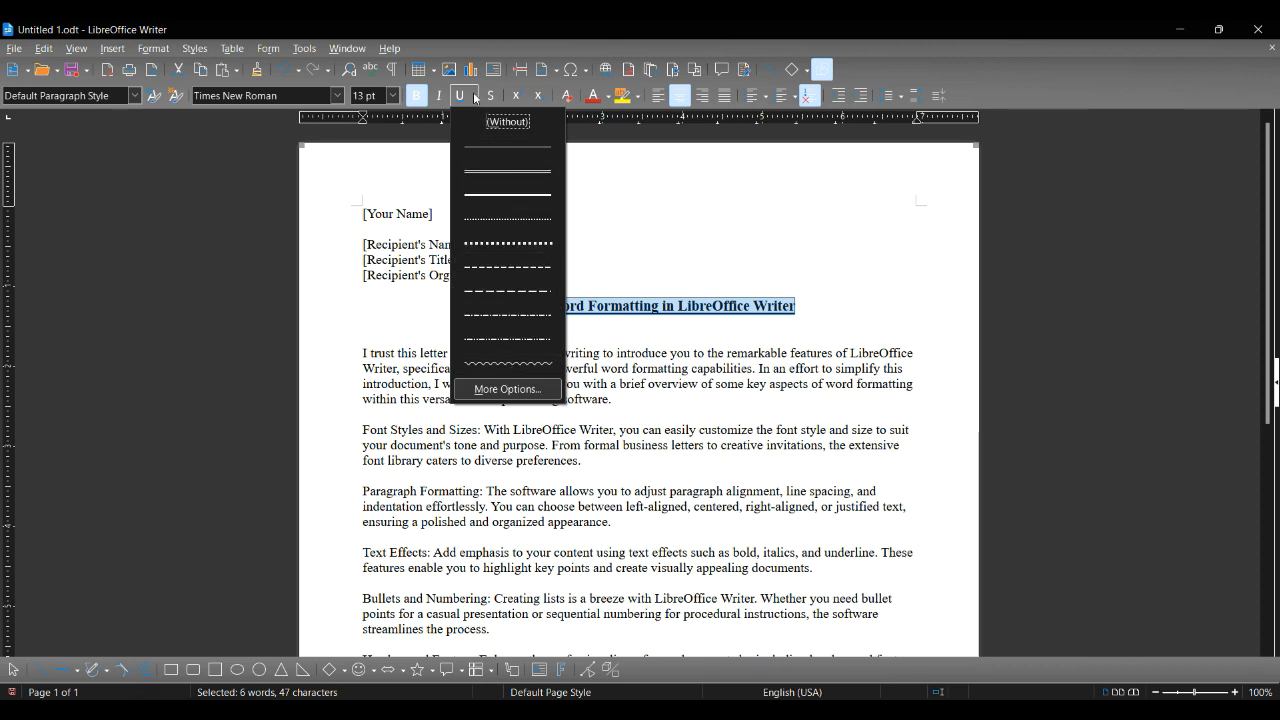
left_click(738, 262)
left_click(547, 353)
Justify all body paragraphs from "I trust this letter finds you well" through the closing "Please feel free to reach out" paragraph.
scroll(643, 394, "down", 9)
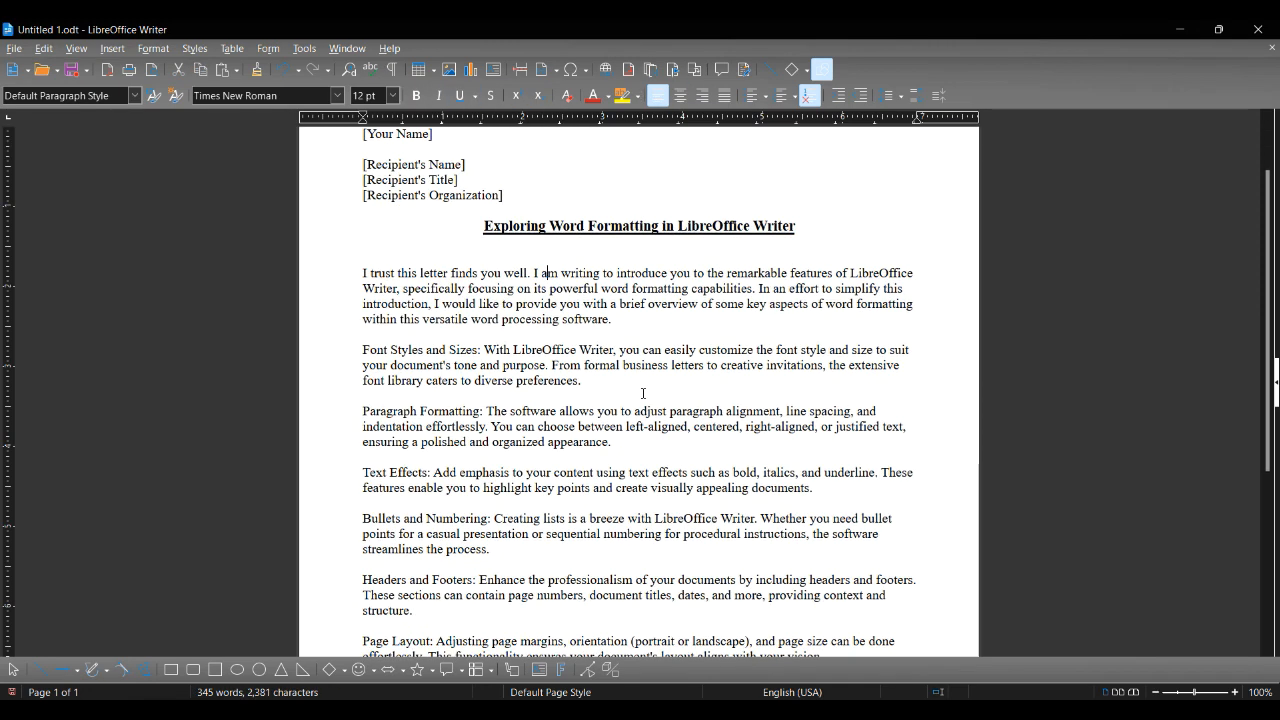
scroll(643, 394, "up", 6)
scroll(643, 393, "down", 3)
scroll(520, 300, "up", 6)
scroll(397, 218, "down", 3)
left_click_drag(349, 230, 843, 606)
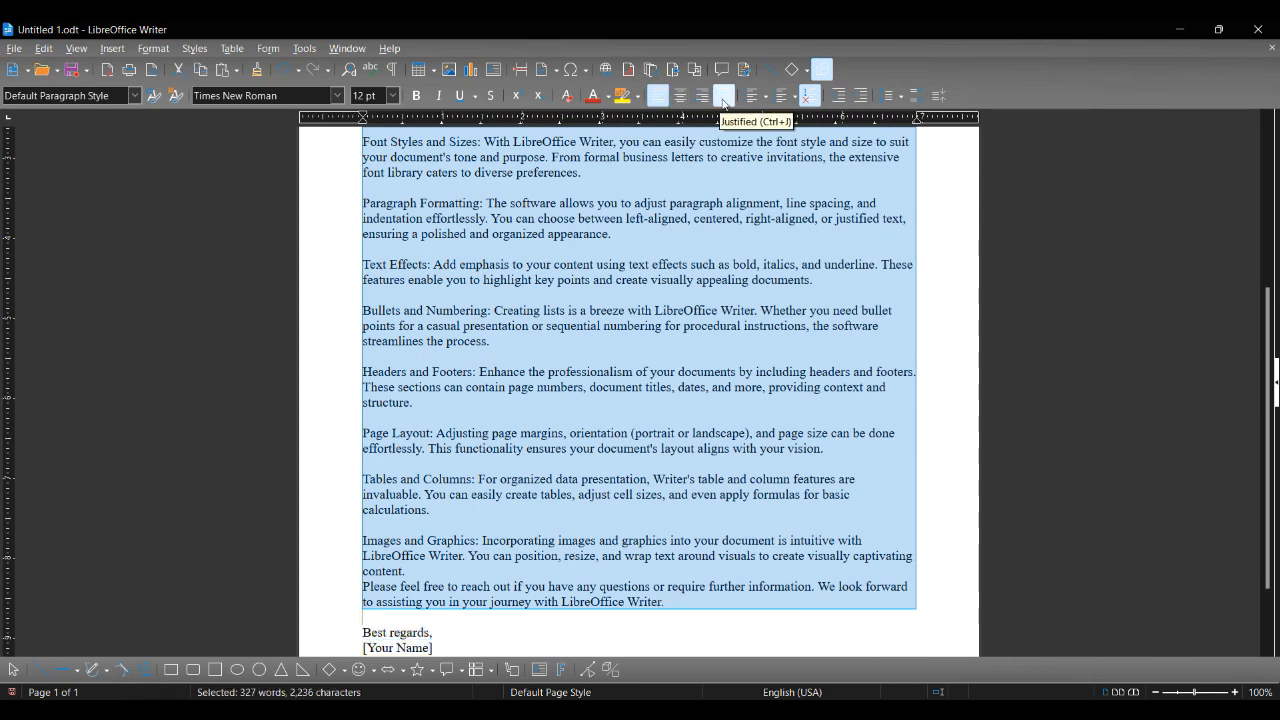
left_click(724, 96)
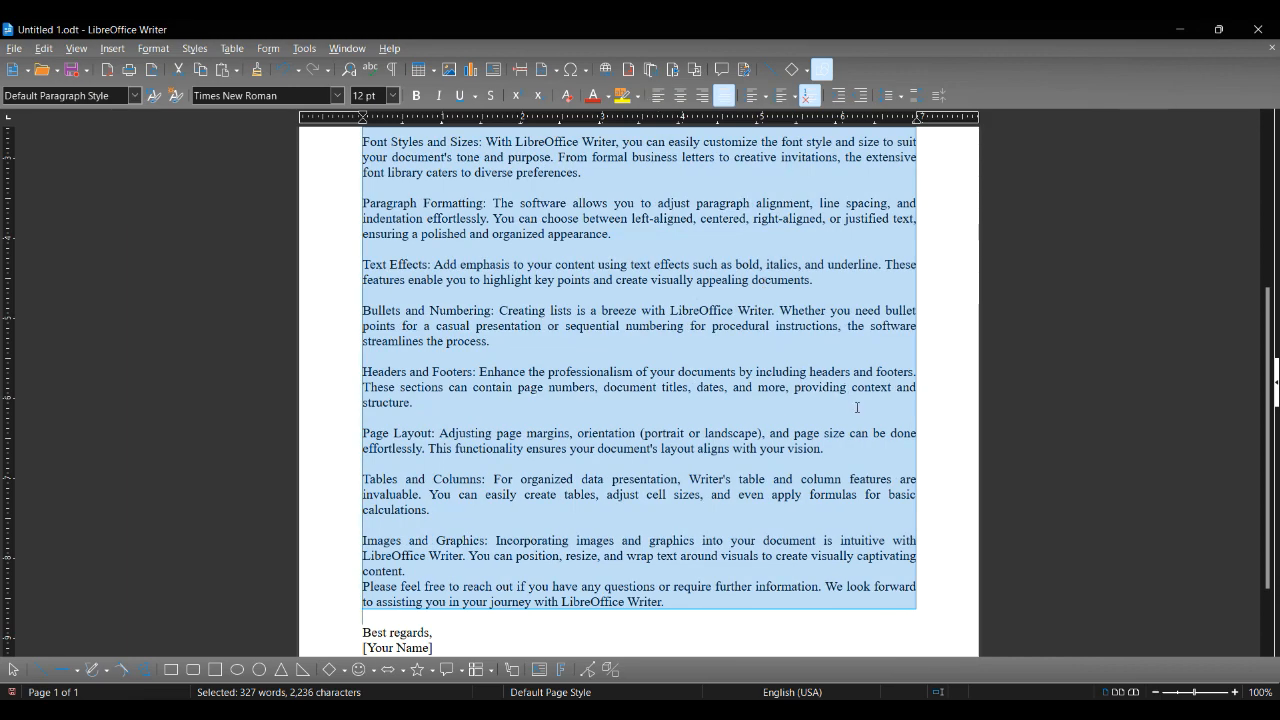
scroll(857, 405, "up", 7)
scroll(857, 402, "down", 6)
scroll(856, 396, "up", 2)
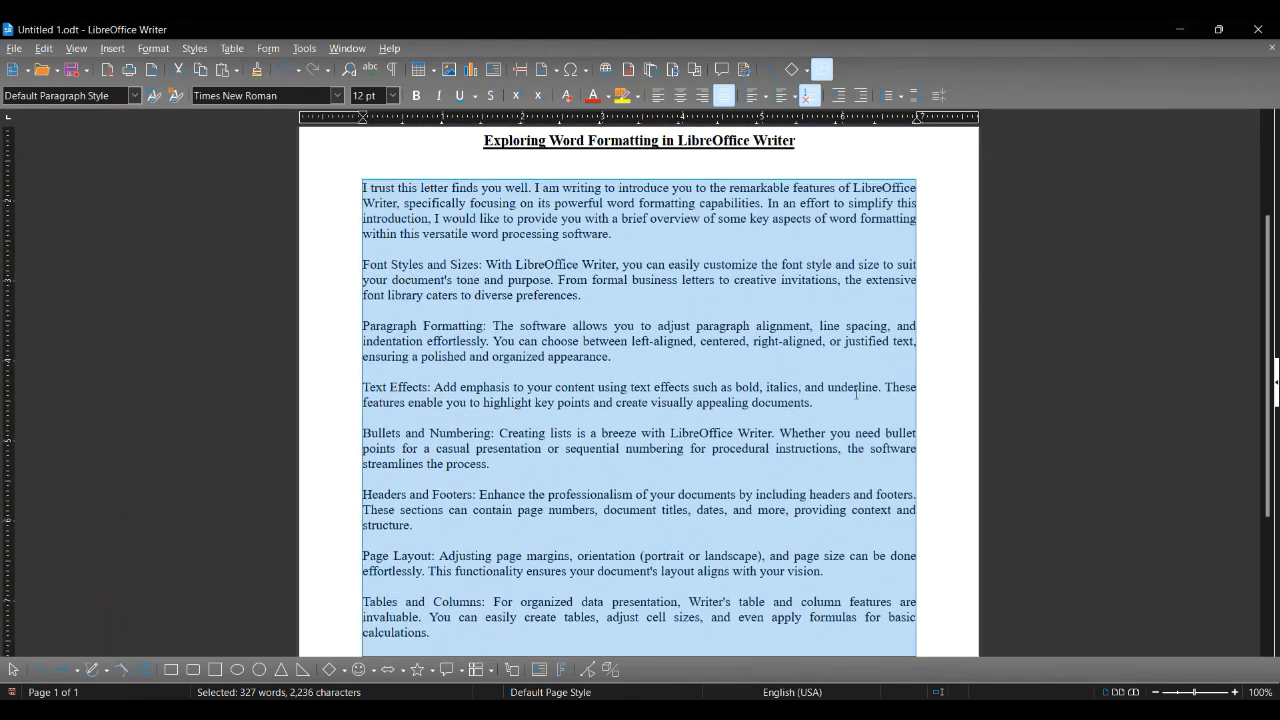
left_click(741, 203)
Bold the labels that open the body paragraphs from "Font Styles and Sizes" through "Page Layout", plus "Images and Graphics:".
scroll(457, 368, "up", 1)
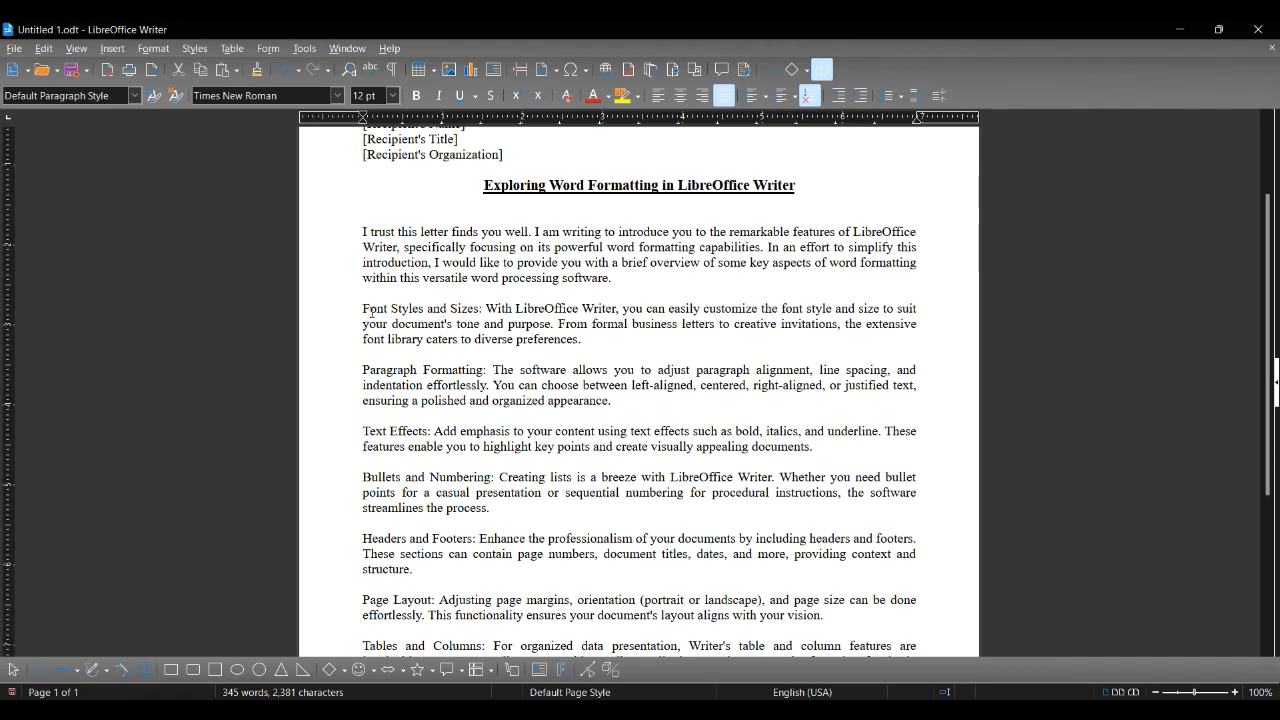
left_click_drag(362, 310, 477, 310)
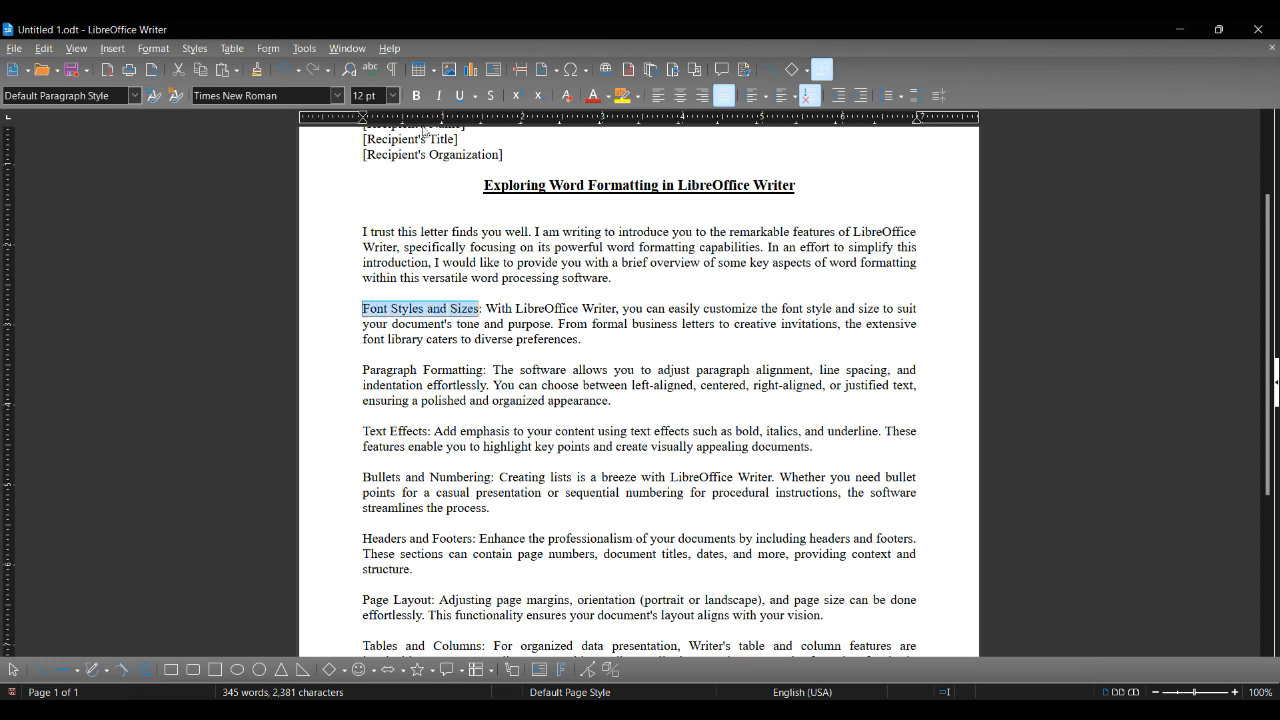
left_click(416, 95)
left_click_drag(362, 370, 498, 370)
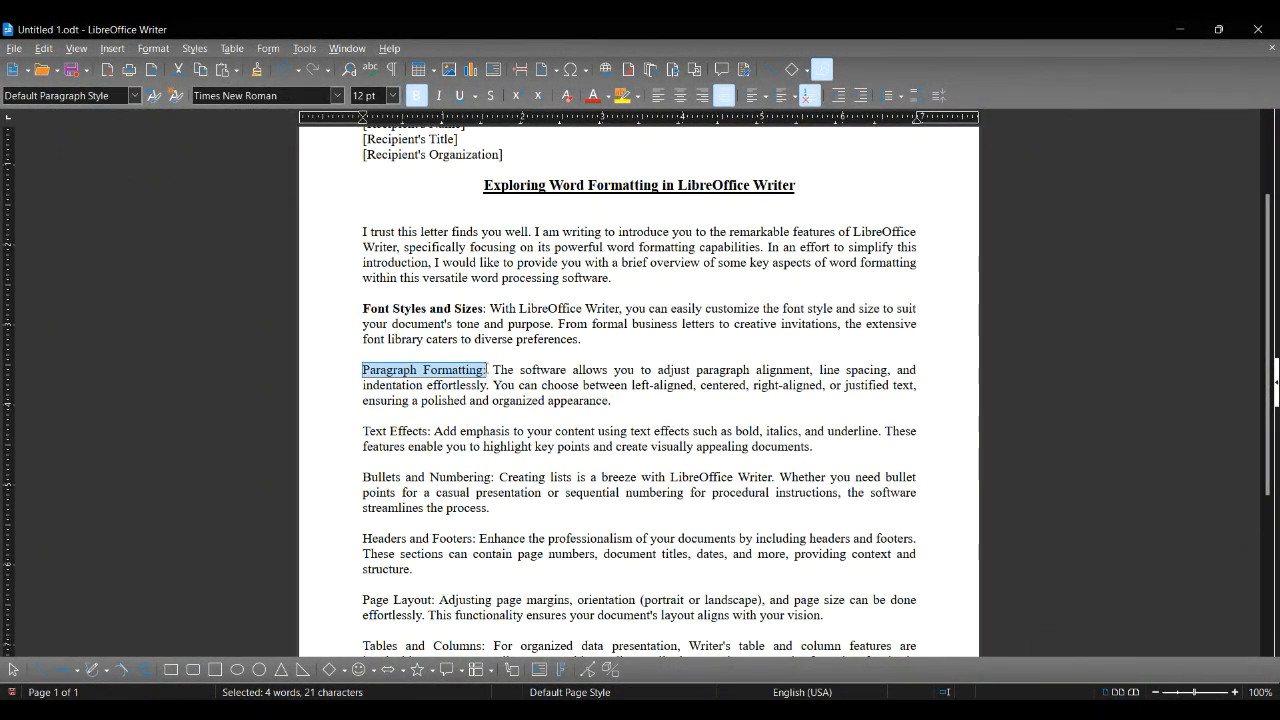
left_click(416, 95)
left_click_drag(362, 431, 364, 431)
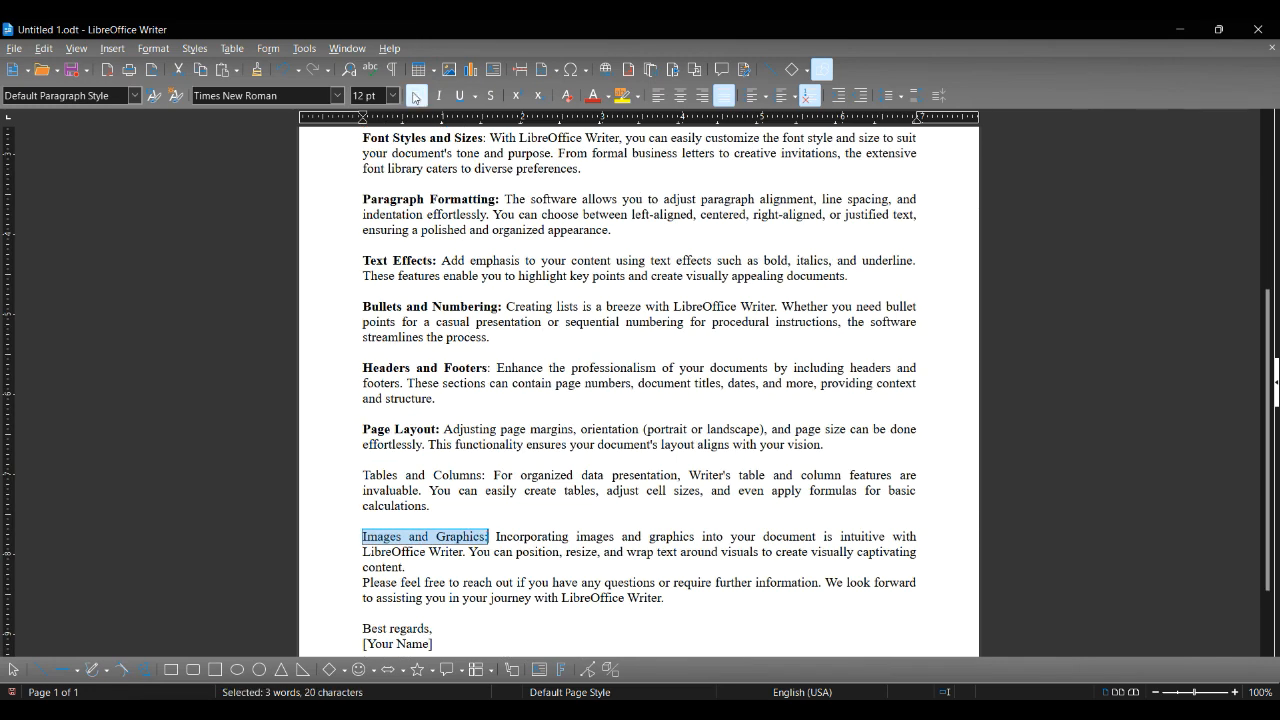
left_click(416, 95)
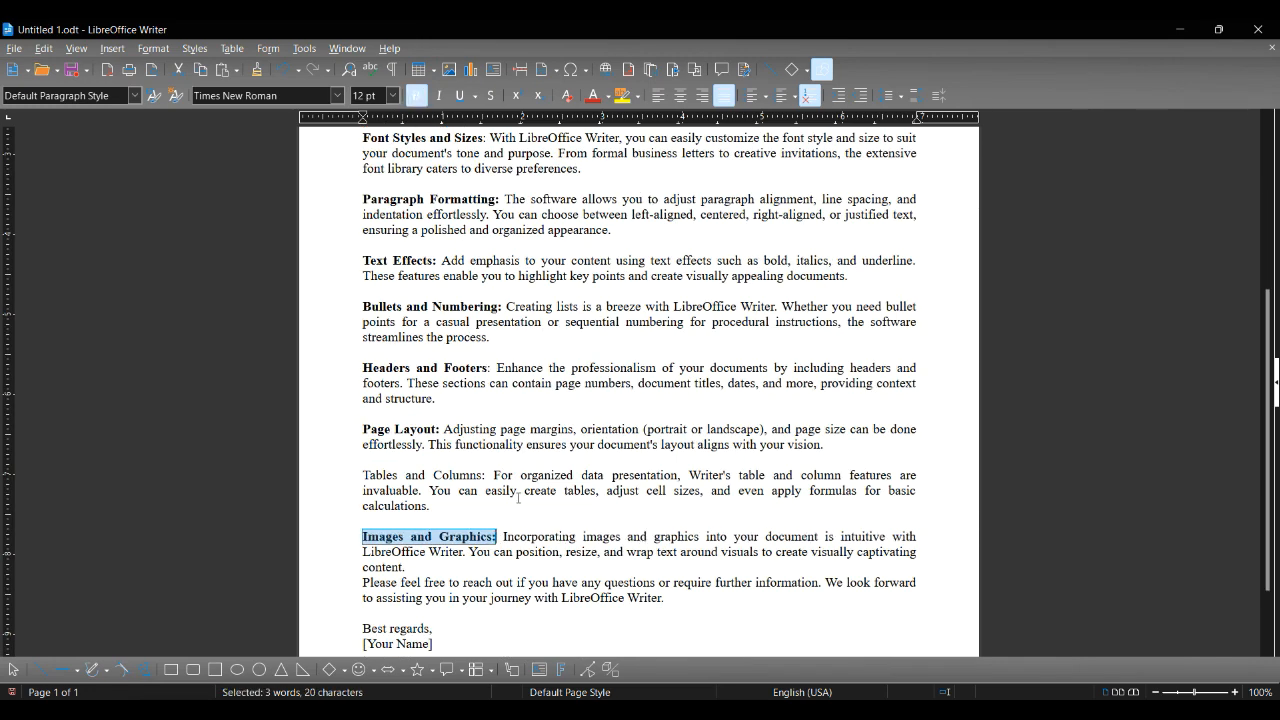
scroll(519, 499, "down", 2)
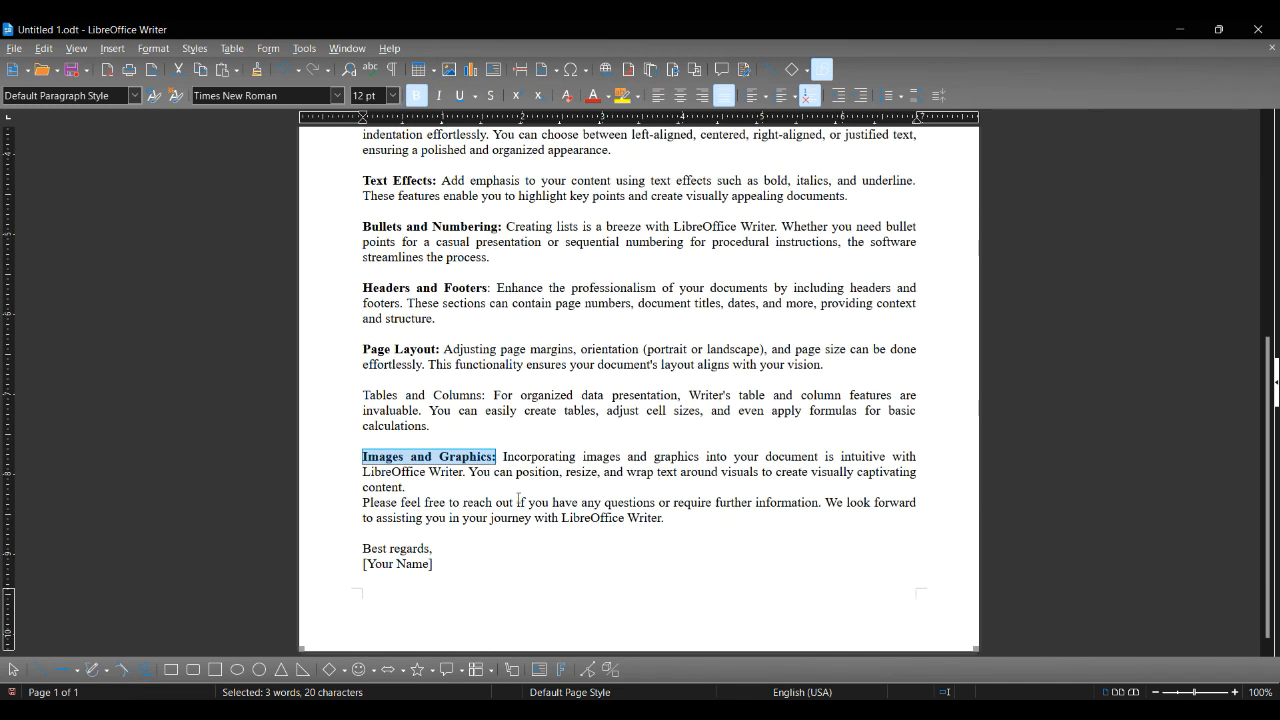
Turn the paragraphs from "Font Styles and Sizes" through "Images and Graphics" into an unordered list.
scroll(519, 499, "up", 6)
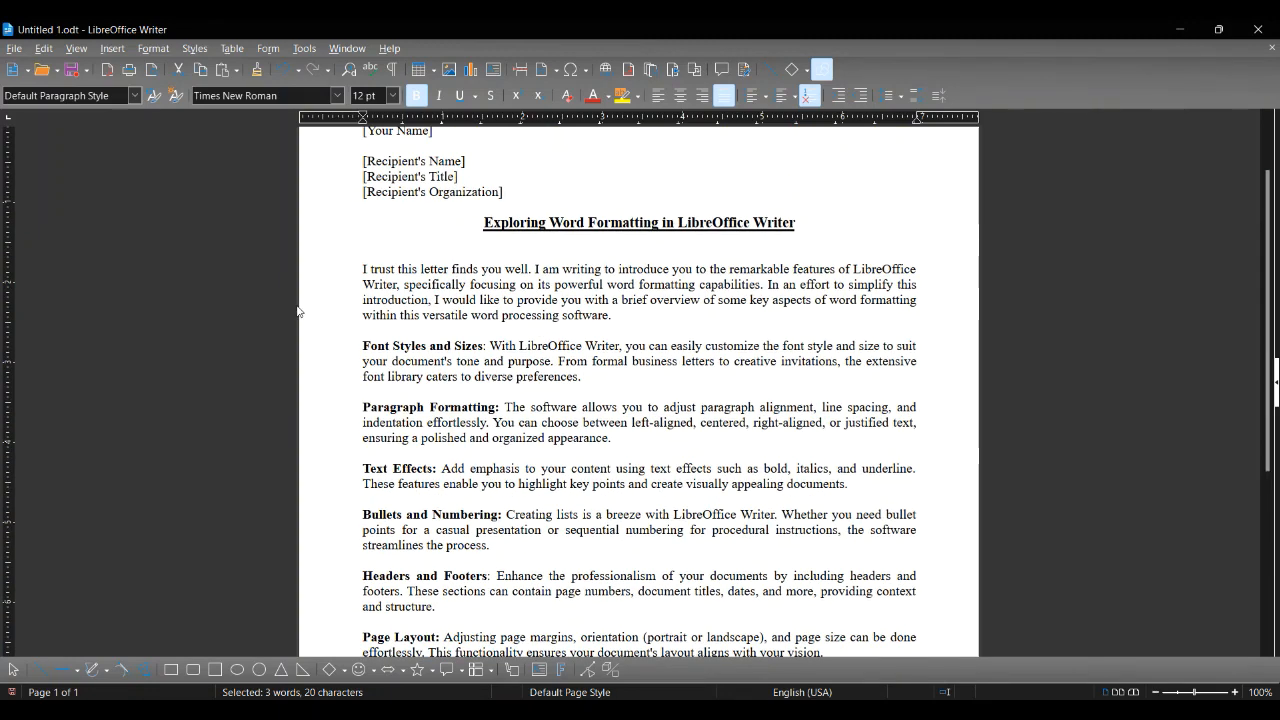
mouse_move(357, 346)
left_mouse_down()
mouse_move(597, 409)
mouse_move(677, 665)
mouse_move(600, 655)
mouse_move(405, 477)
left_mouse_up()
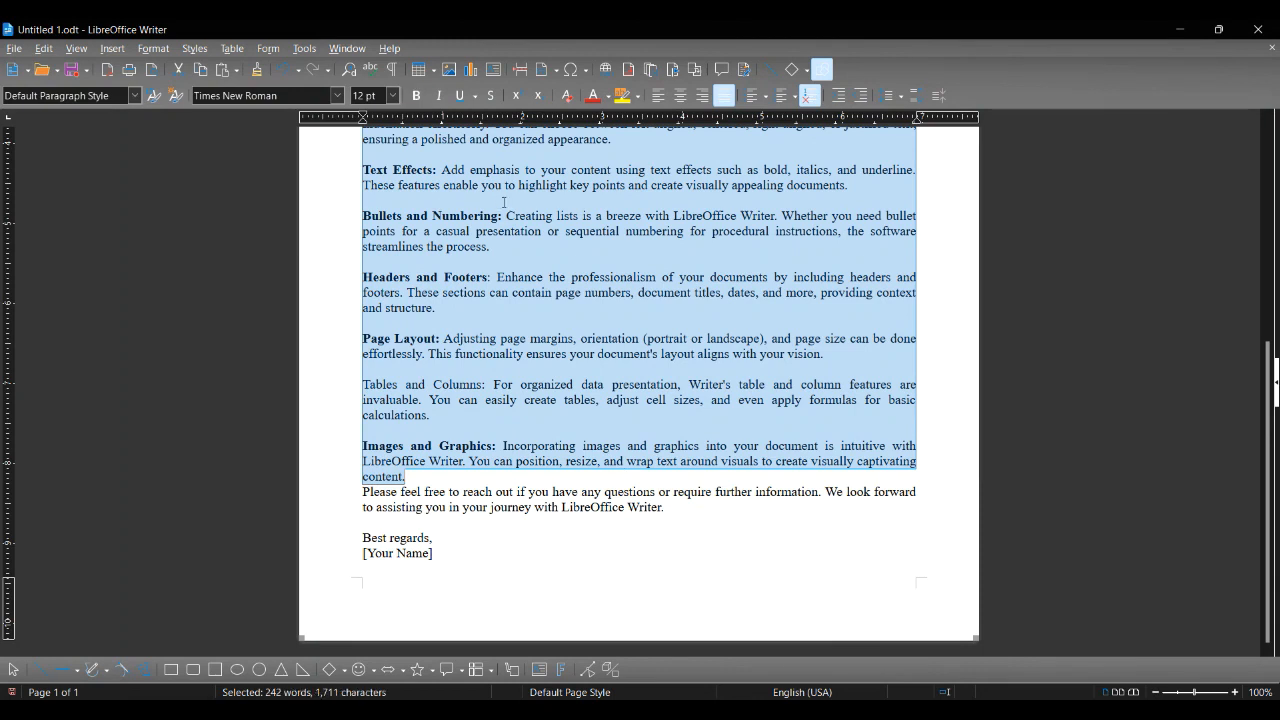
left_click(796, 104)
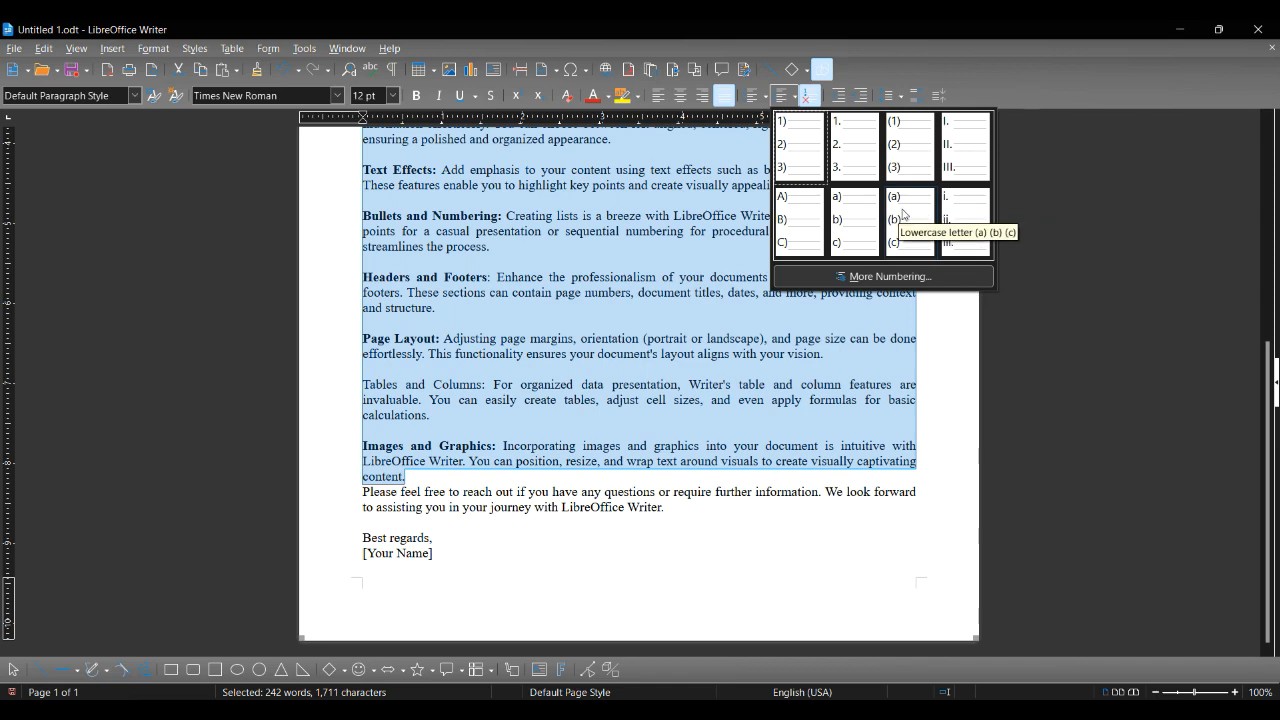
left_click(771, 107)
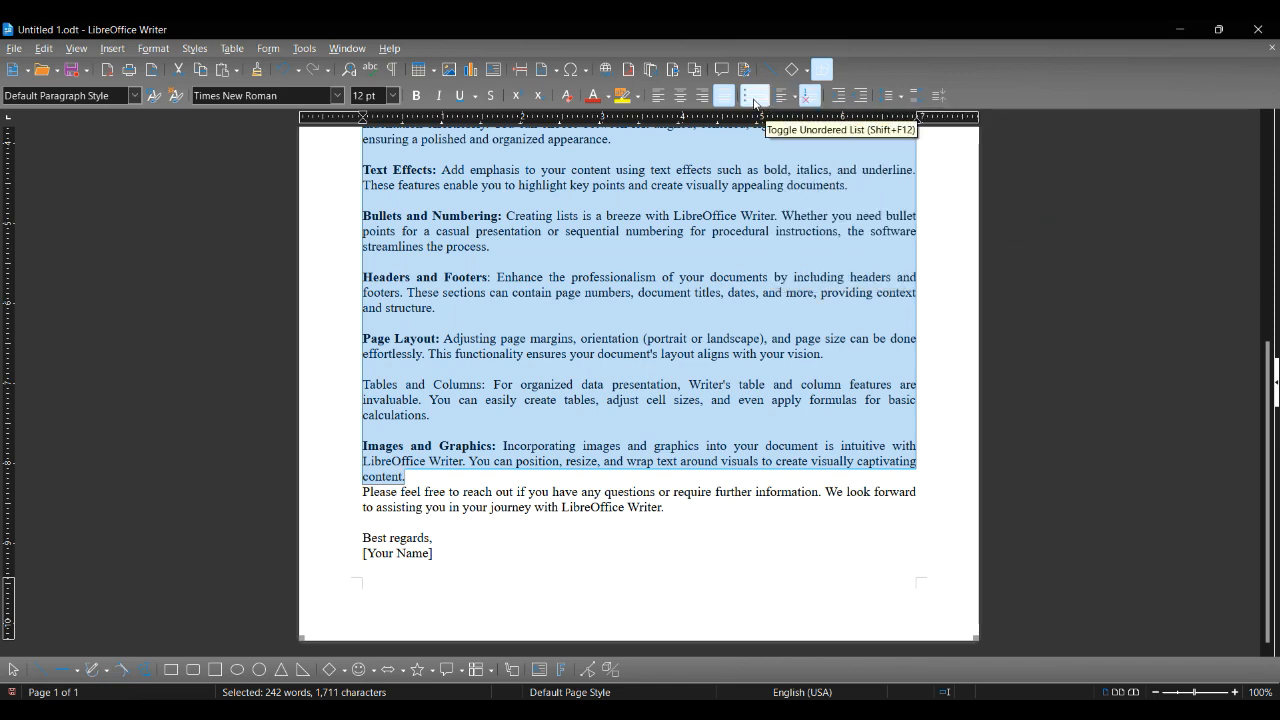
left_click(754, 97)
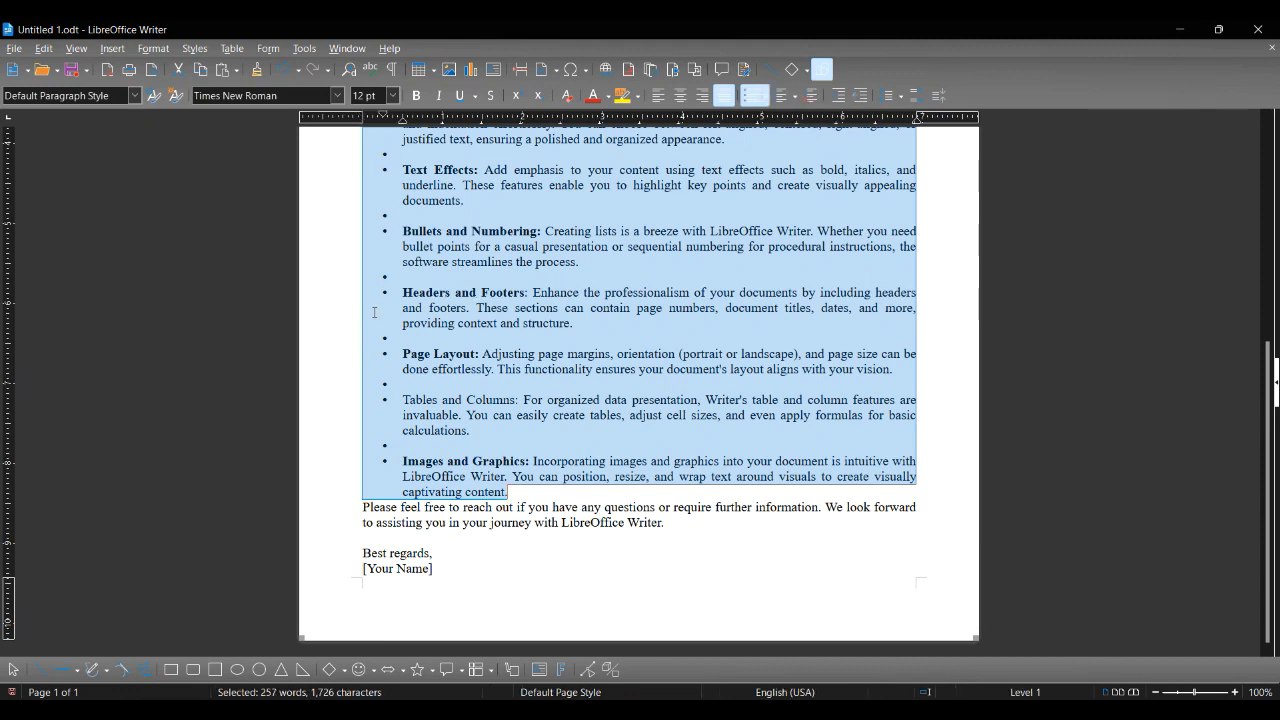
Remove the bullets from the blank lines between the list items, keeping the blank lines as spacing.
left_click(398, 445)
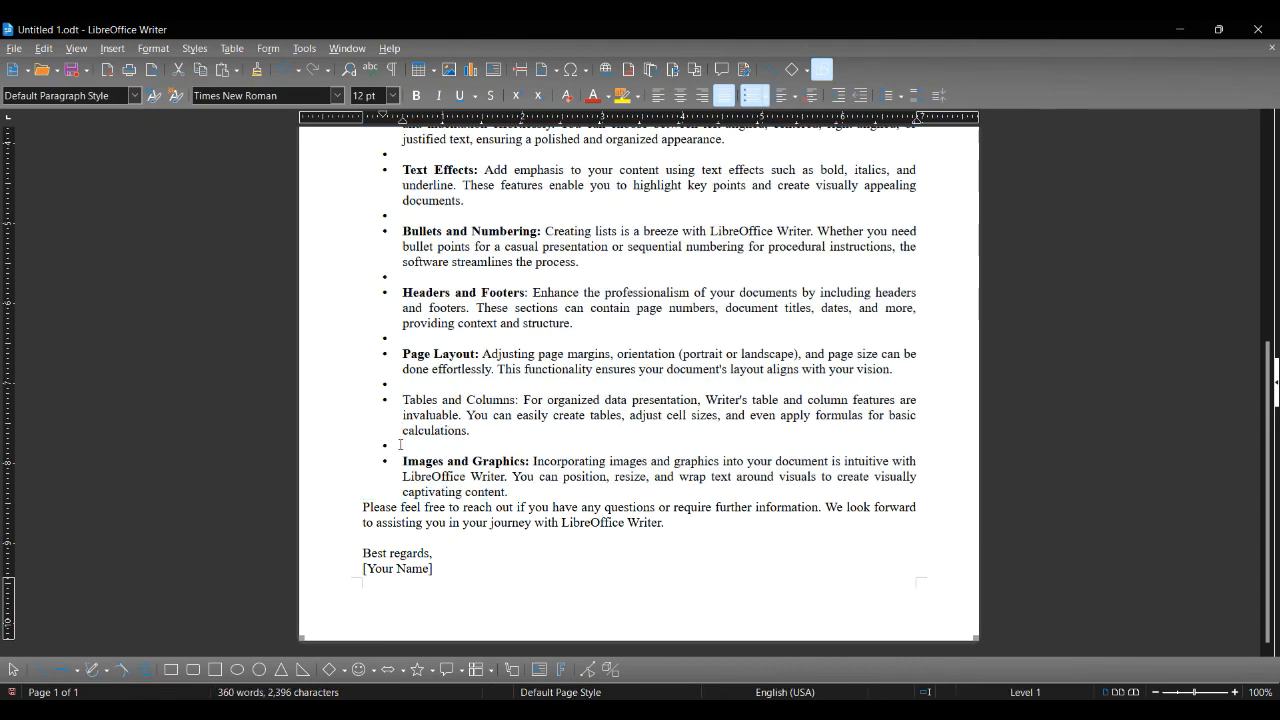
left_click(401, 384)
key("BackSpace")
left_click(407, 280)
key("BackSpace")
scroll(420, 342, "up", 3)
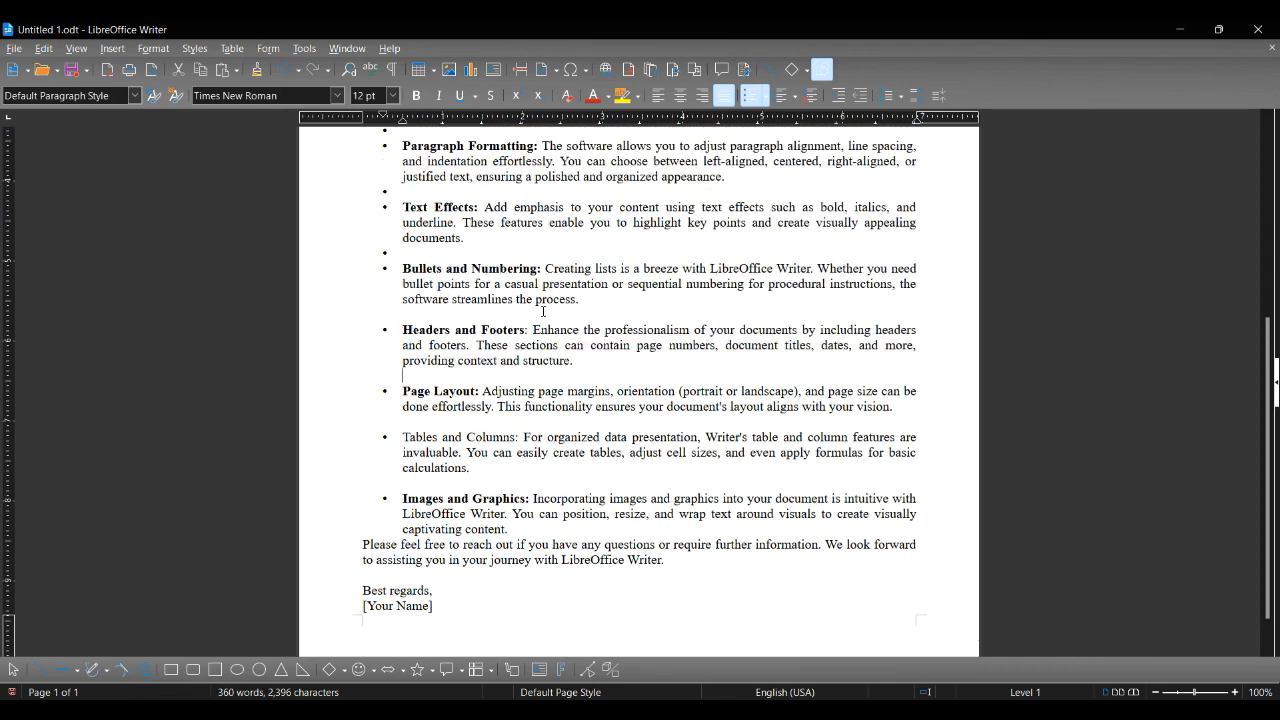
left_click(414, 336)
key("BackSpace")
left_click(424, 277)
key("BackSpace")
left_click(435, 216)
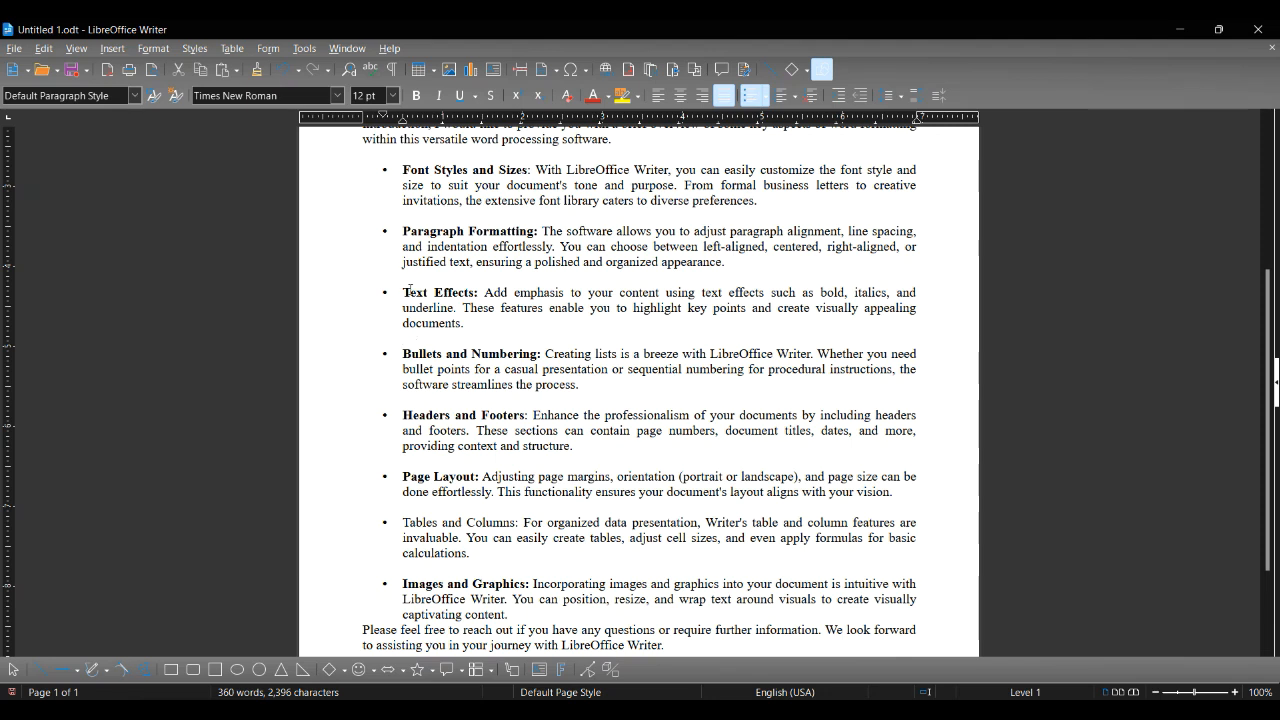
Try right pointing arrow bullets on the list from "Font Styles and Sizes" through "Images and Graphics".
left_click_drag(380, 166, 508, 614)
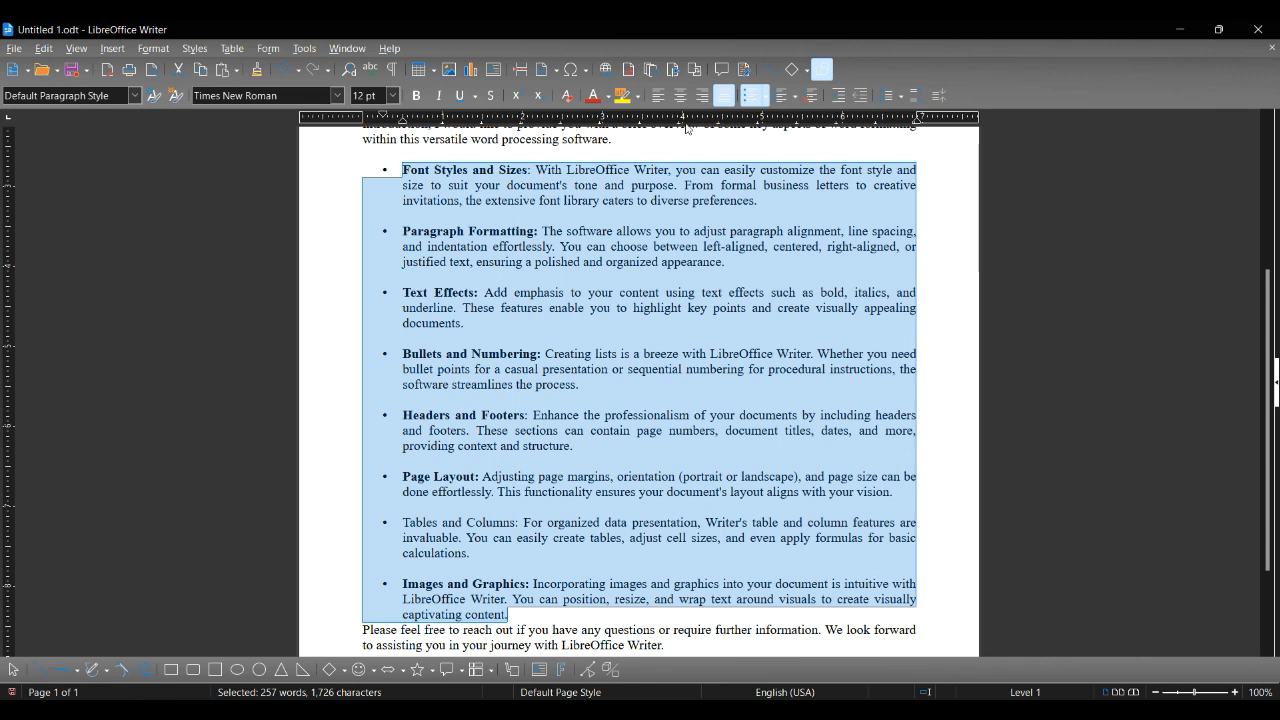
left_click(766, 98)
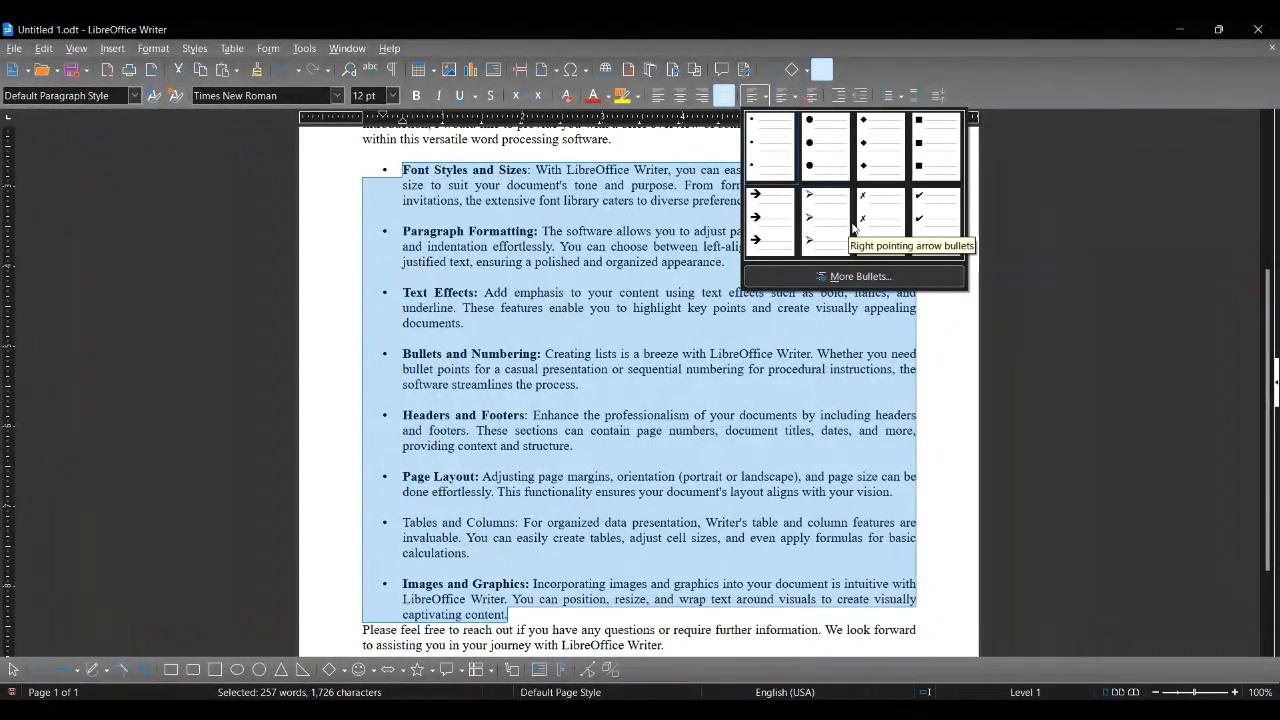
left_click(858, 276)
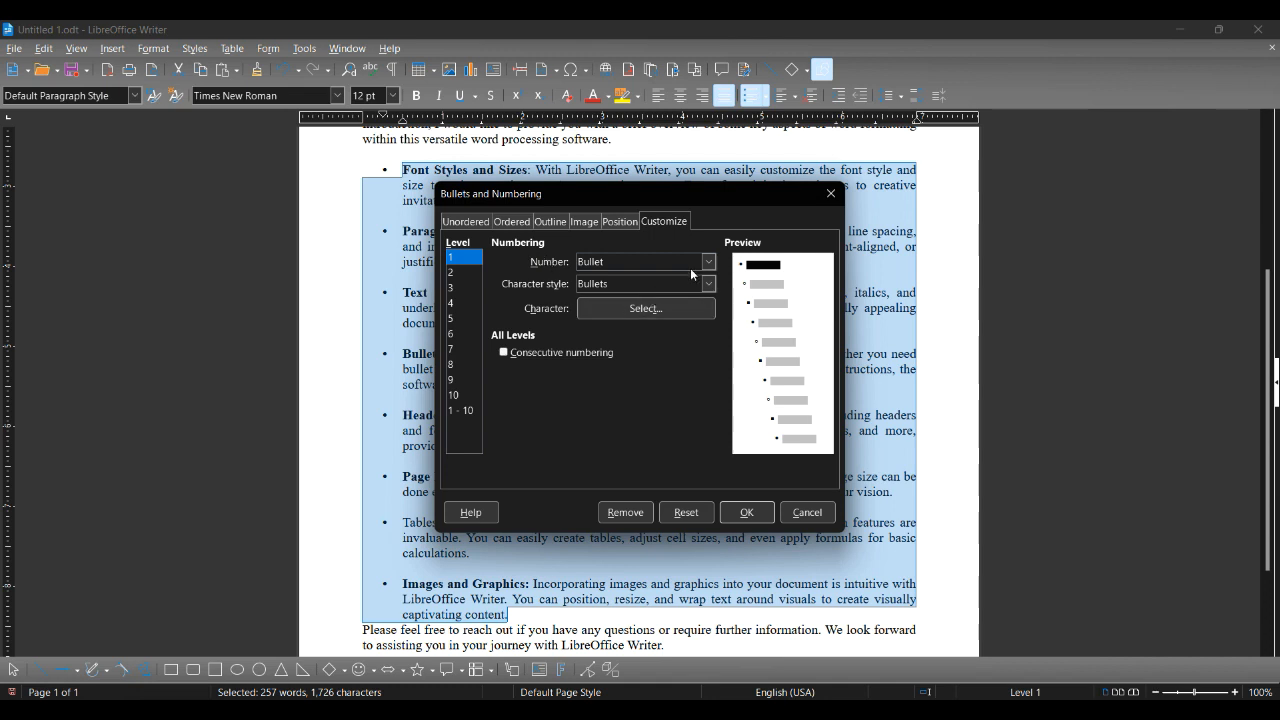
left_click(468, 222)
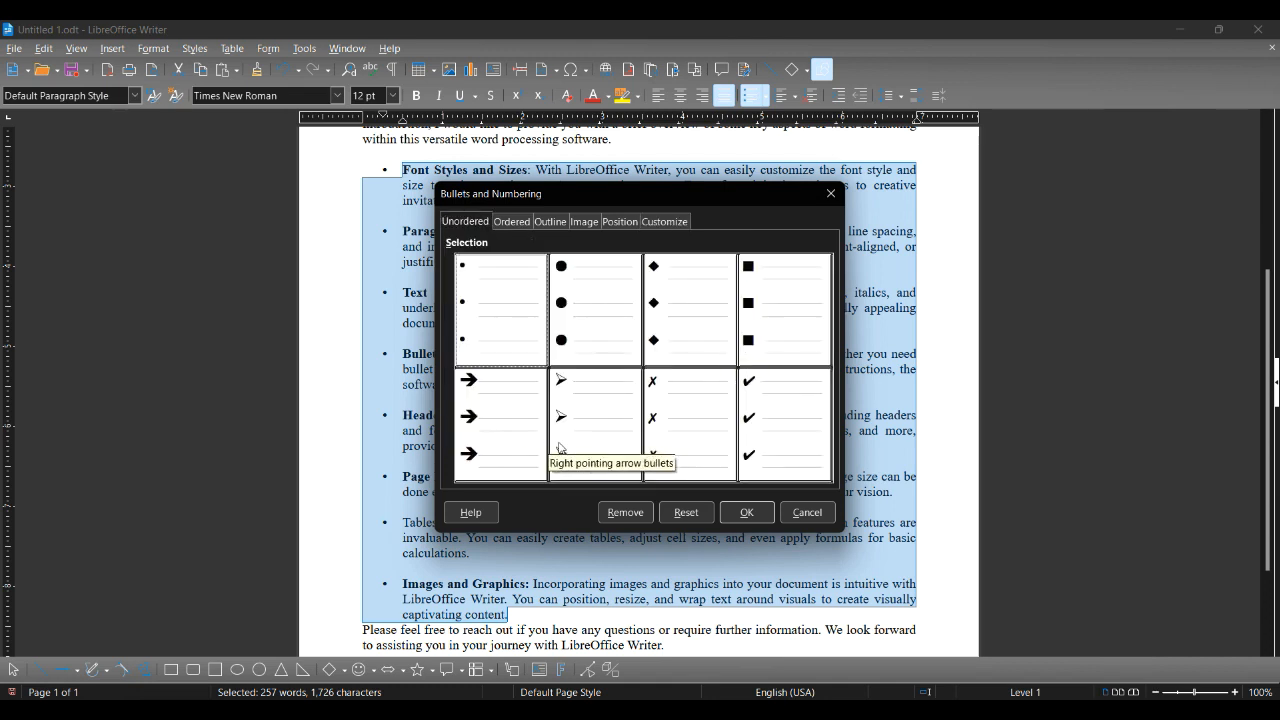
left_click(594, 421)
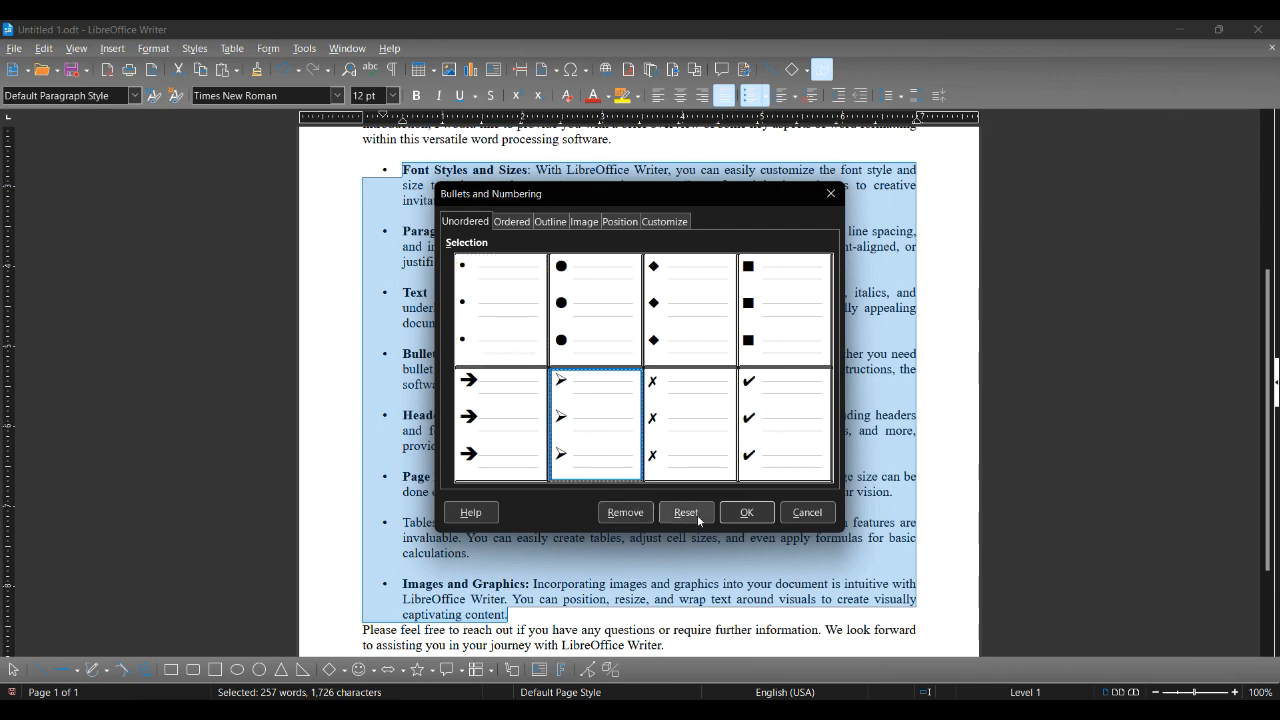
left_click(746, 512)
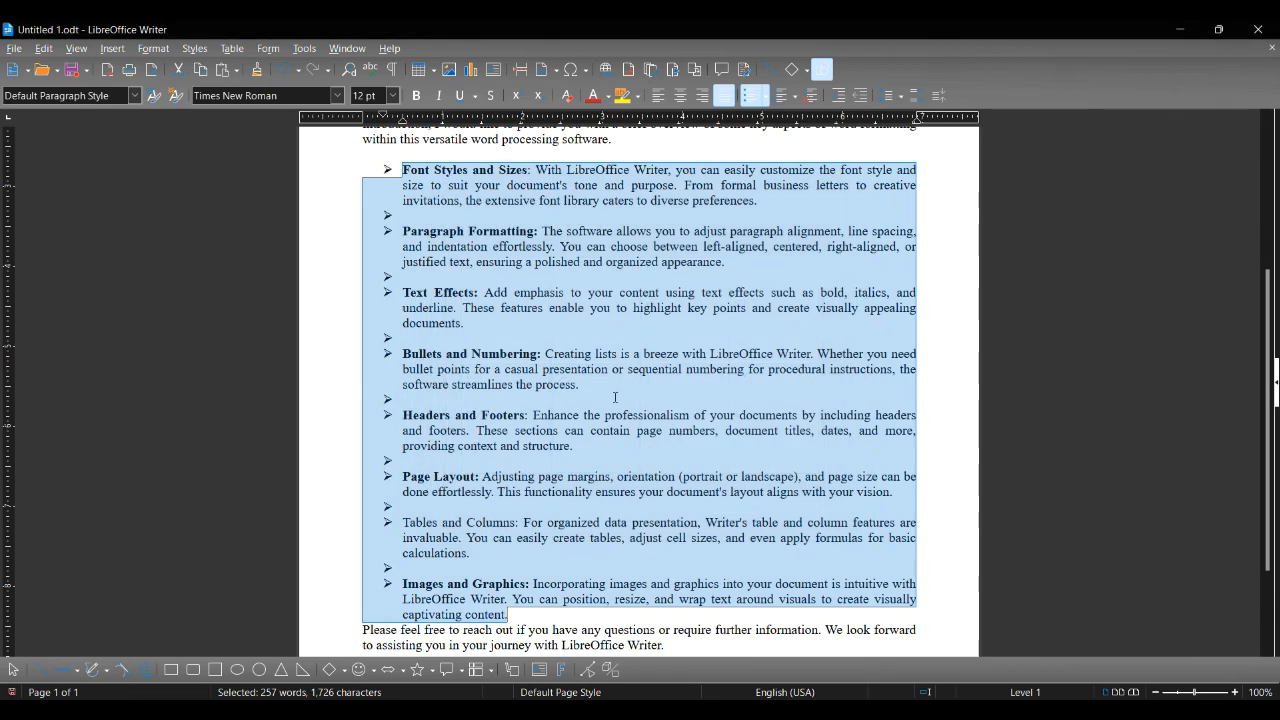
Undo the change to right pointing arrow bullets.
scroll(615, 397, "up", 5)
key("ctrl+z")
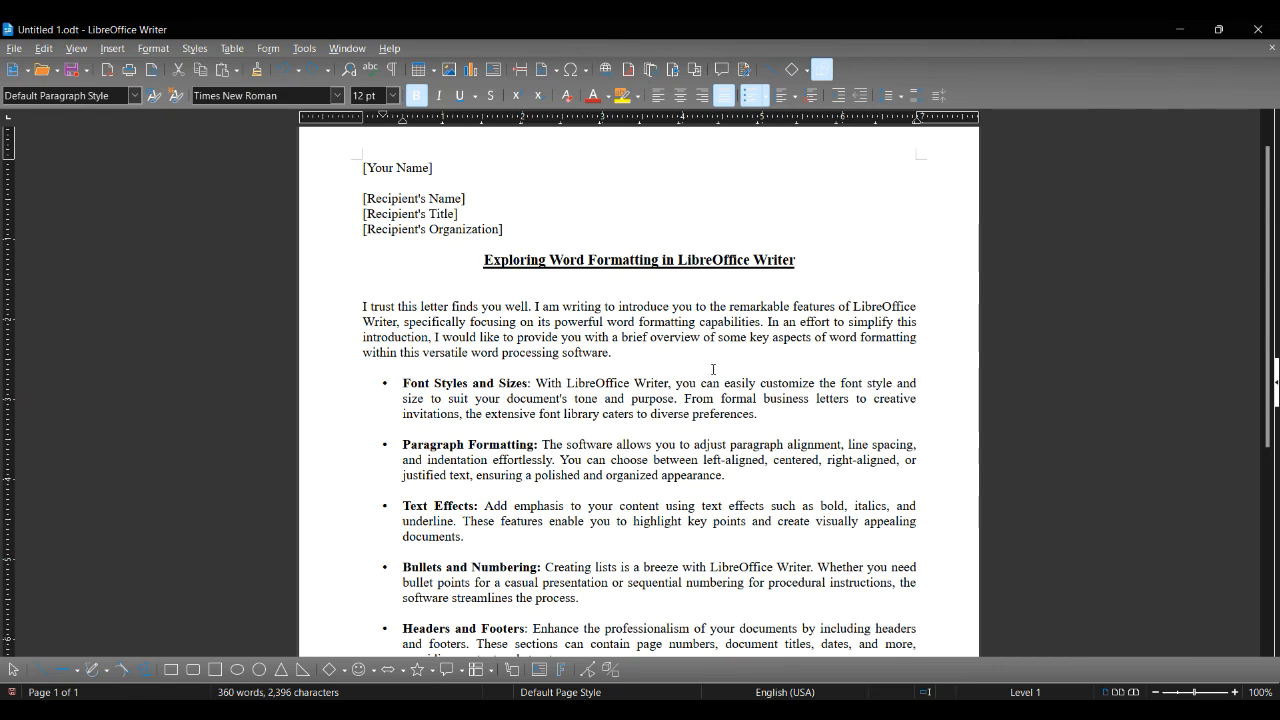
scroll(773, 369, "up", 1)
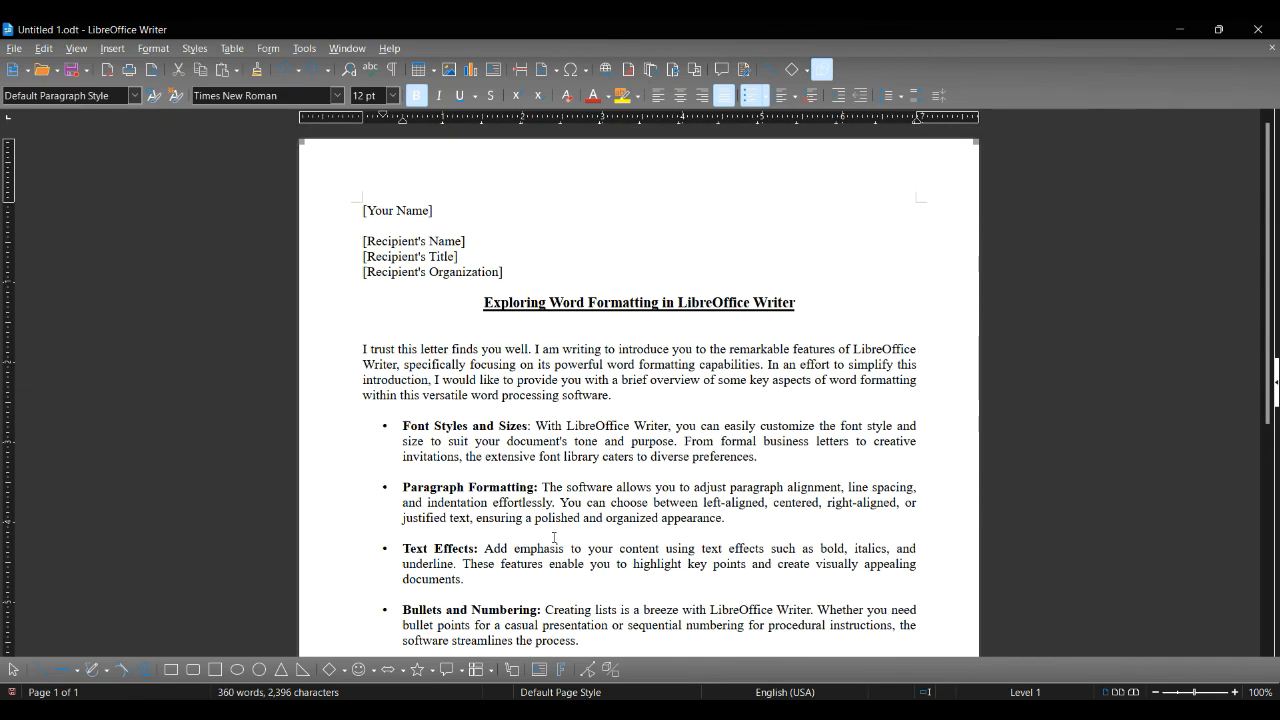